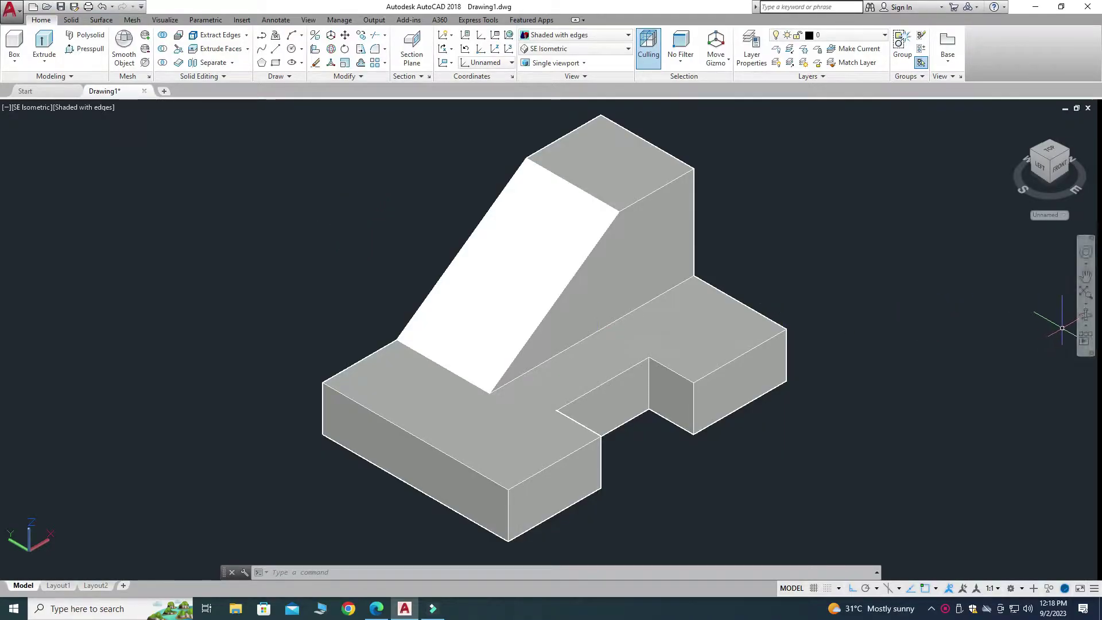
# Step: Create a new blank drawing, Drawing2, from the acad template
pyautogui.click(14, 10)
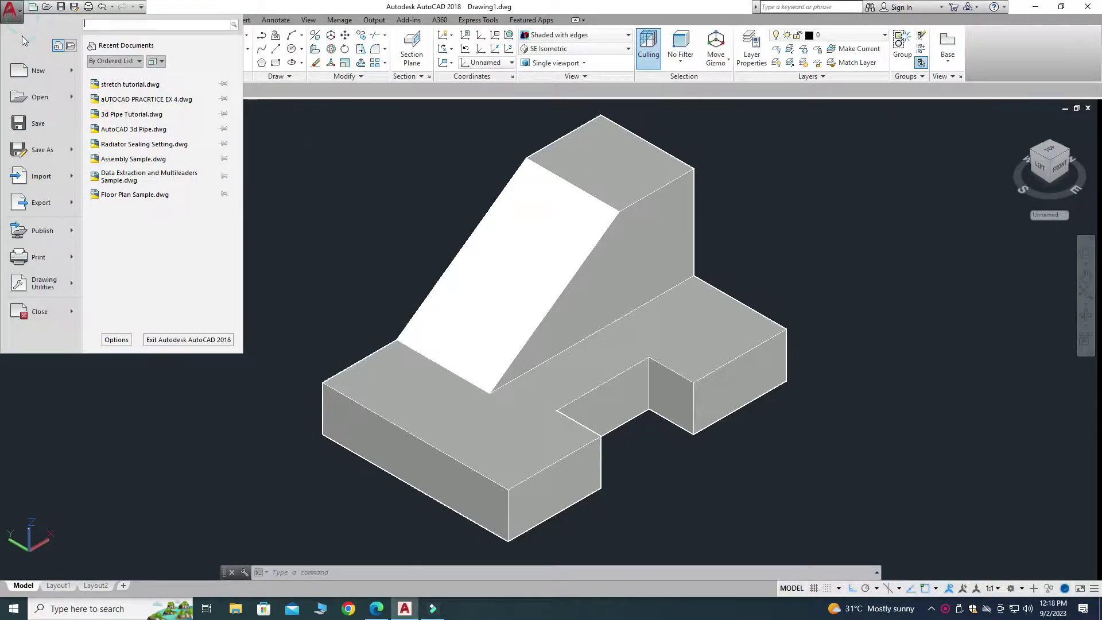
pyautogui.click(36, 70)
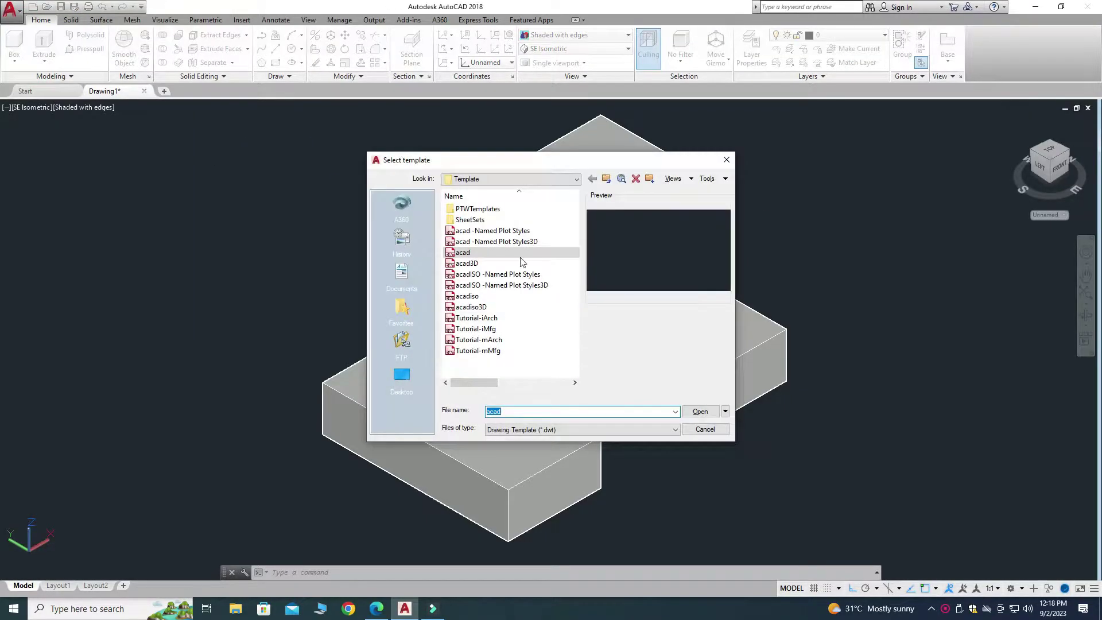
pyautogui.click(699, 412)
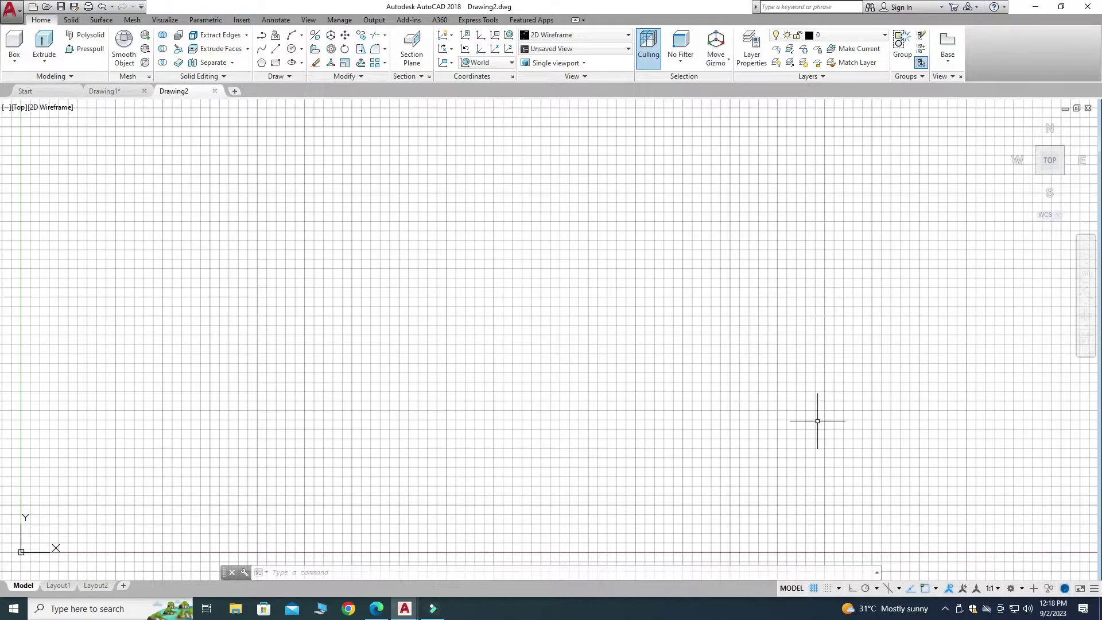
# Step: Turn off the grid and switch the view to SE Isometric
pyautogui.click(816, 588)
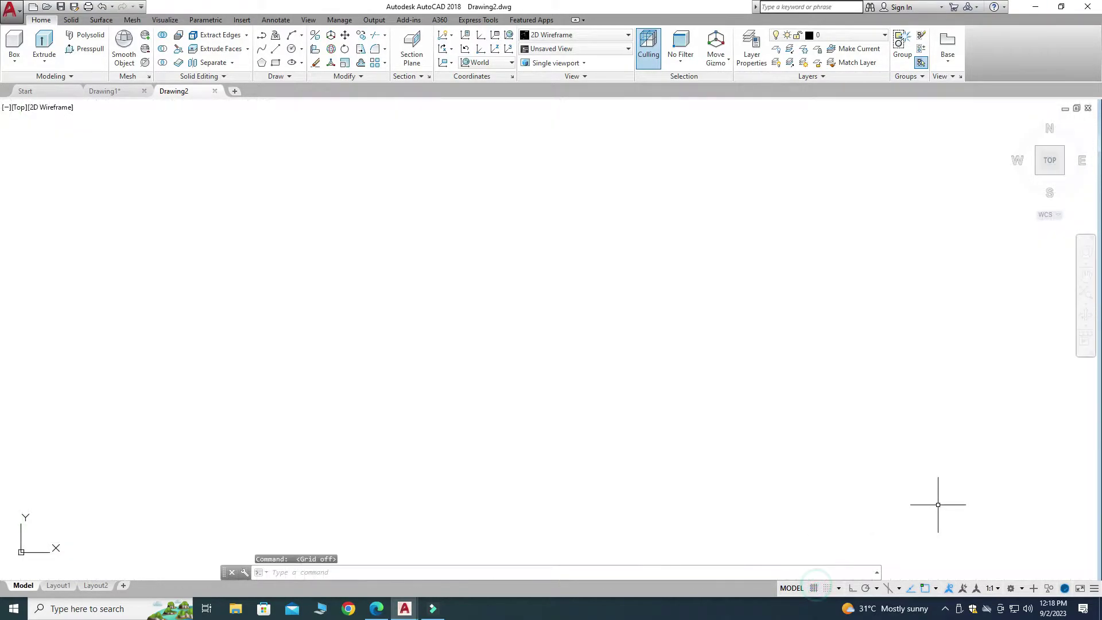
pyautogui.click(1021, 590)
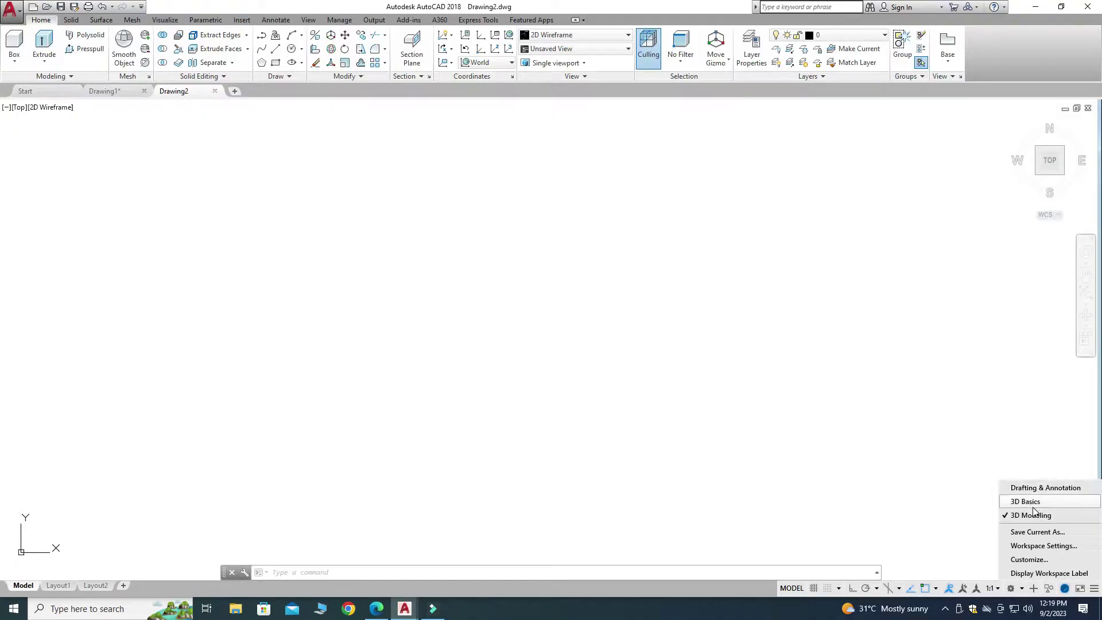
pyautogui.click(804, 393)
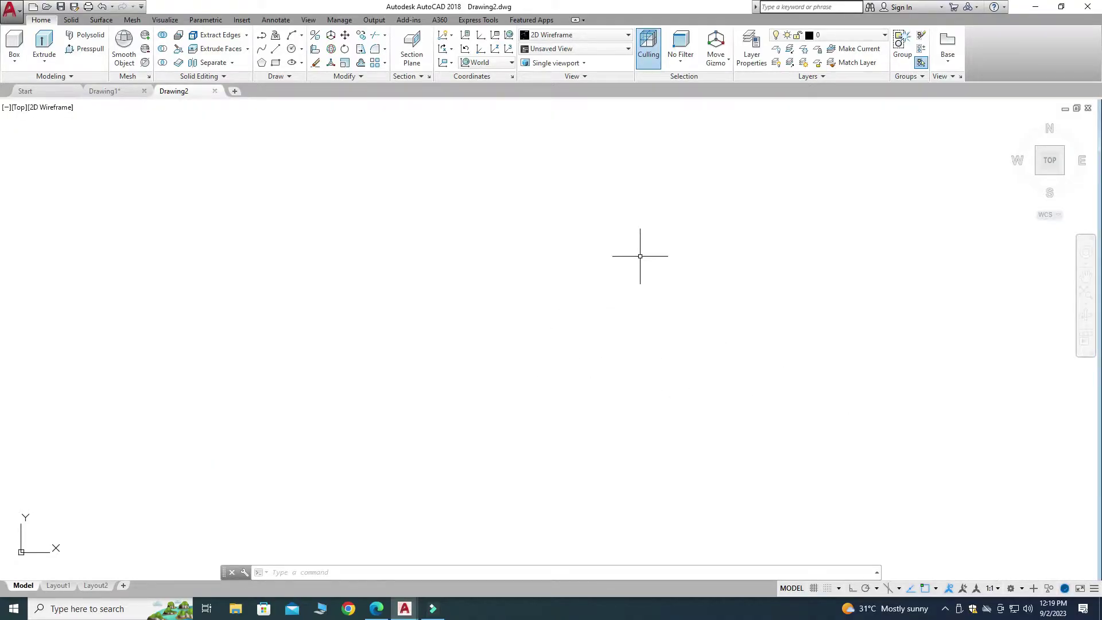
pyautogui.click(552, 50)
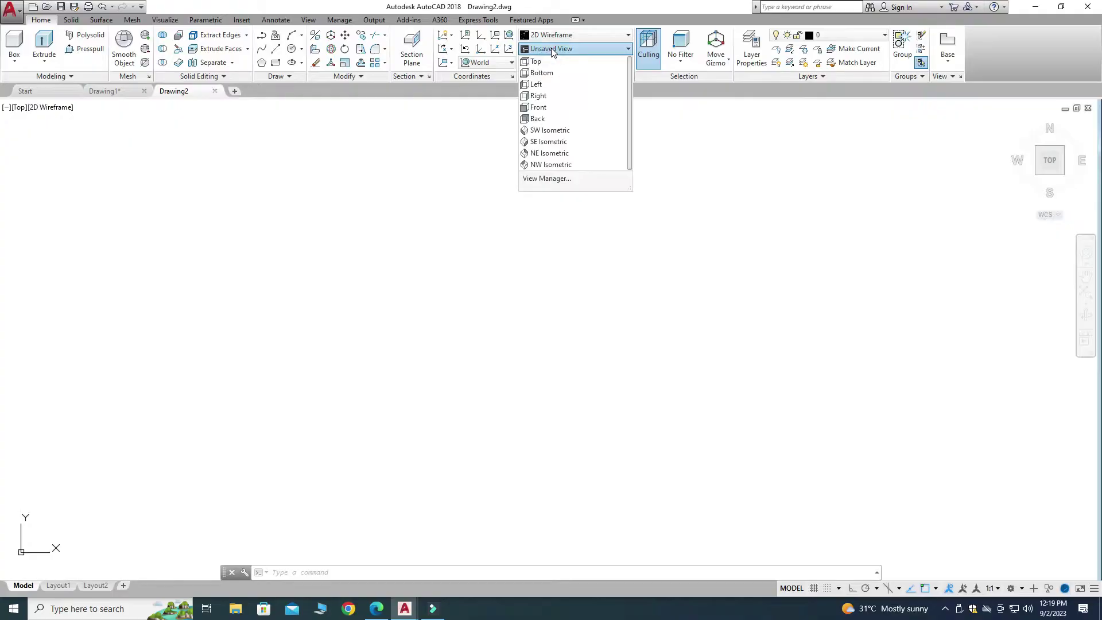
pyautogui.click(533, 142)
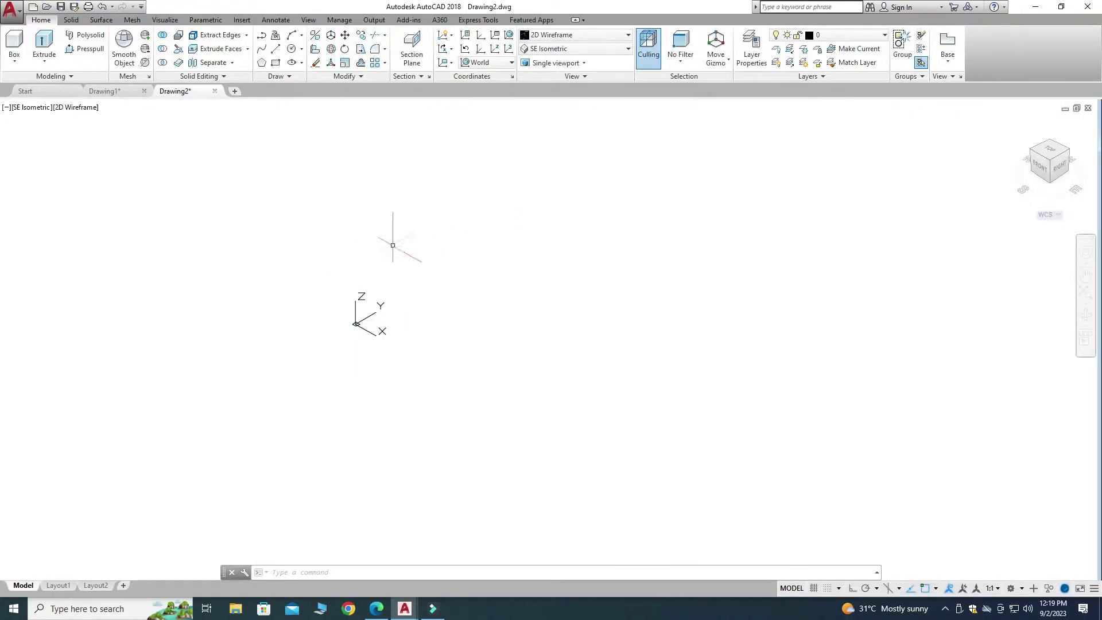
# Step: Stop the UCS icon from displaying at the origin
pyautogui.rightClick(357, 323)
pyautogui.moveTo(413, 472)
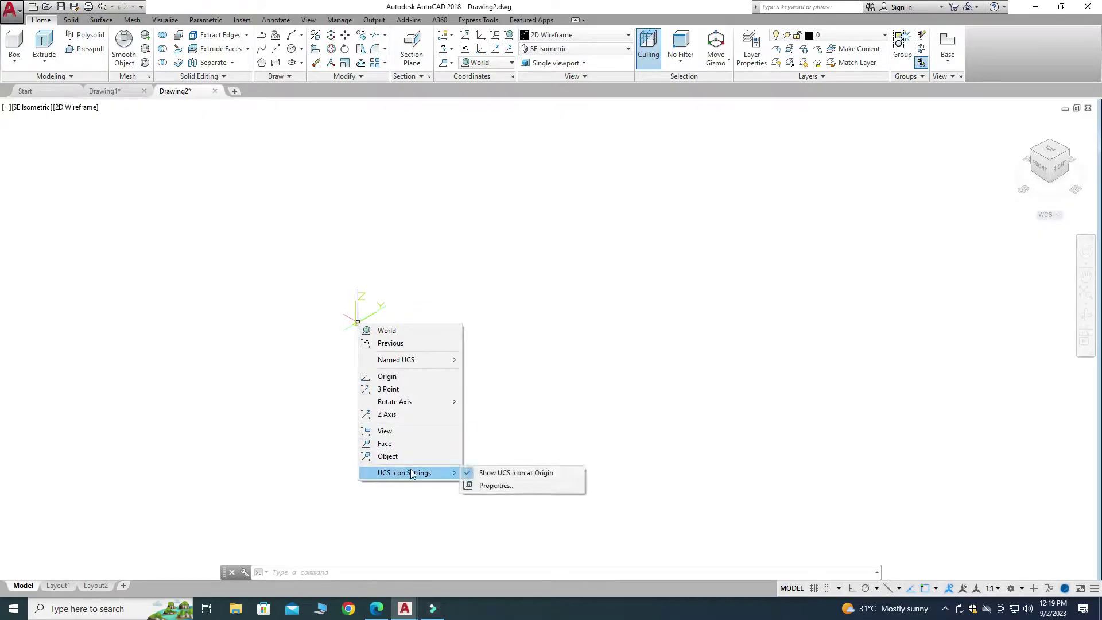
pyautogui.click(518, 477)
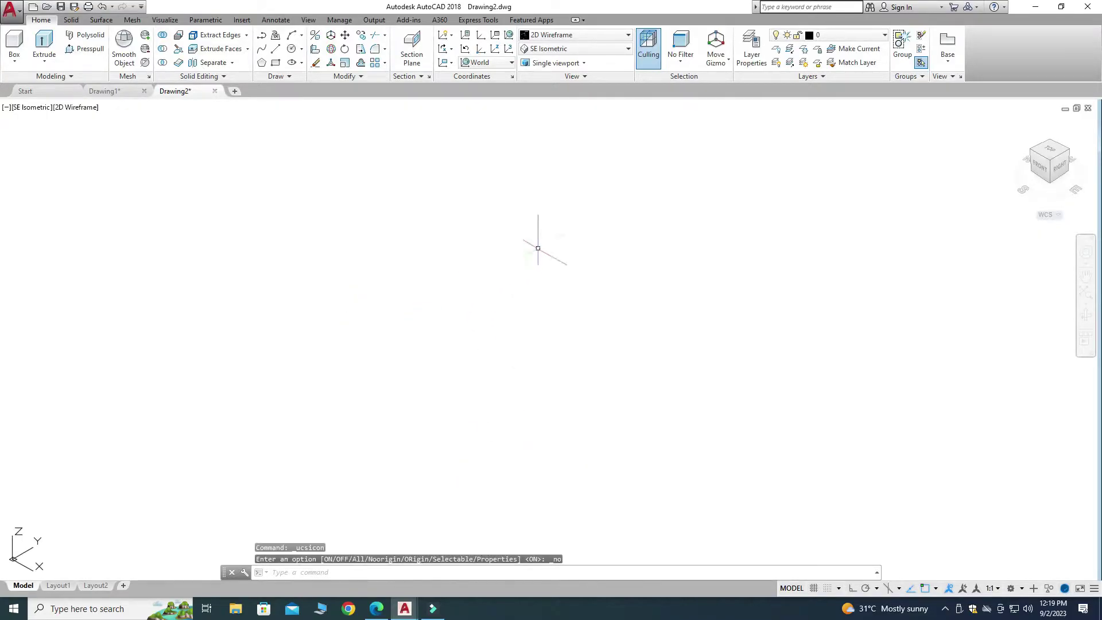
pyautogui.click(376, 608)
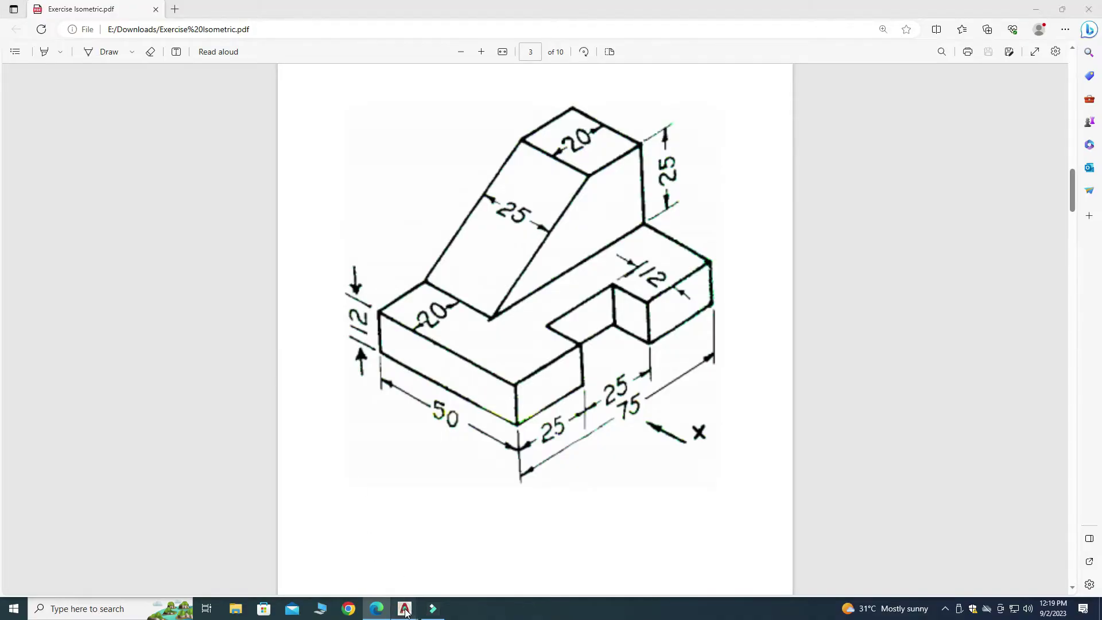
# Step: Review the exercise PDF, then return to AutoCAD's finished Drawing1 model
pyautogui.moveTo(405, 608)
pyautogui.click(376, 560)
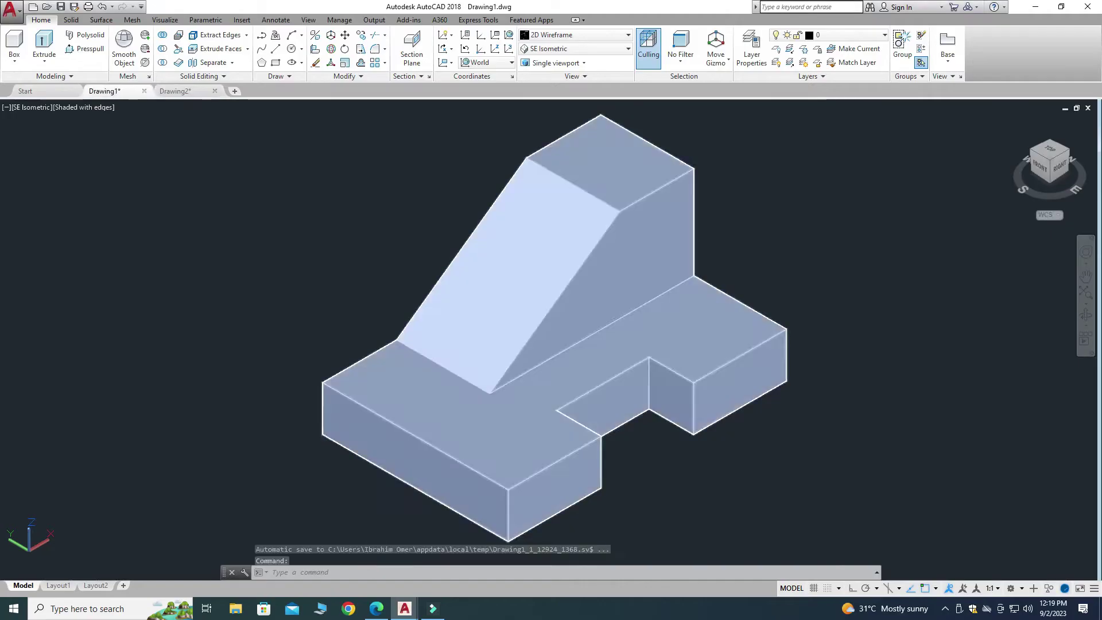
# Step: Close Drawing1 without saving, keeping Drawing2 open
pyautogui.click(1091, 5)
pyautogui.click(554, 328)
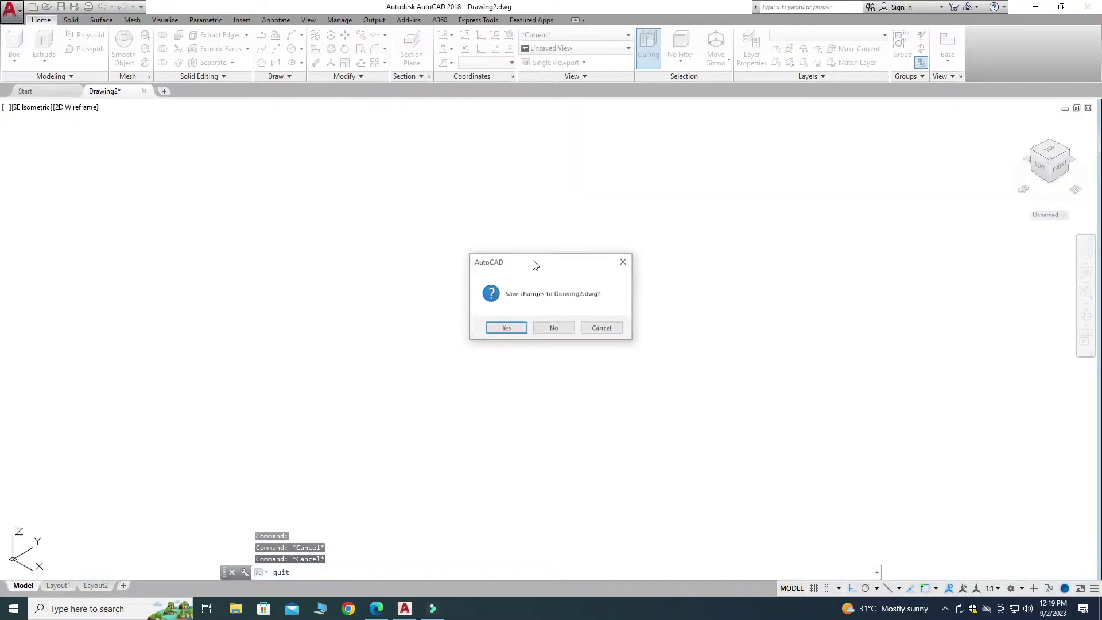
pyautogui.press('Escape')
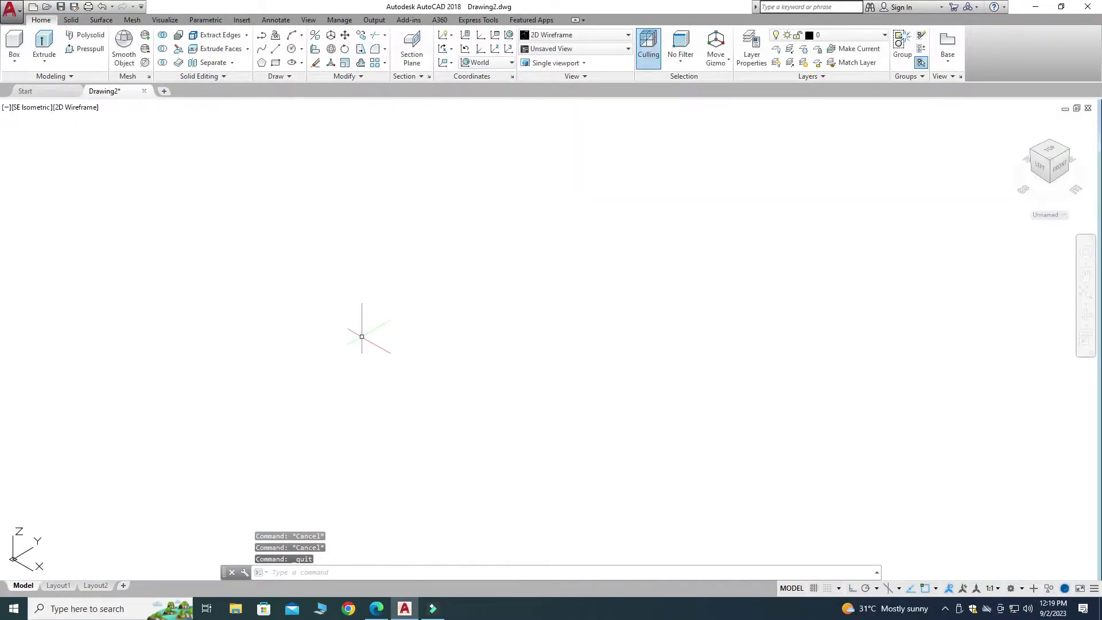
# Step: Start a line at the base outline's first corner, checking the PDF dimensions
pyautogui.click(276, 48)
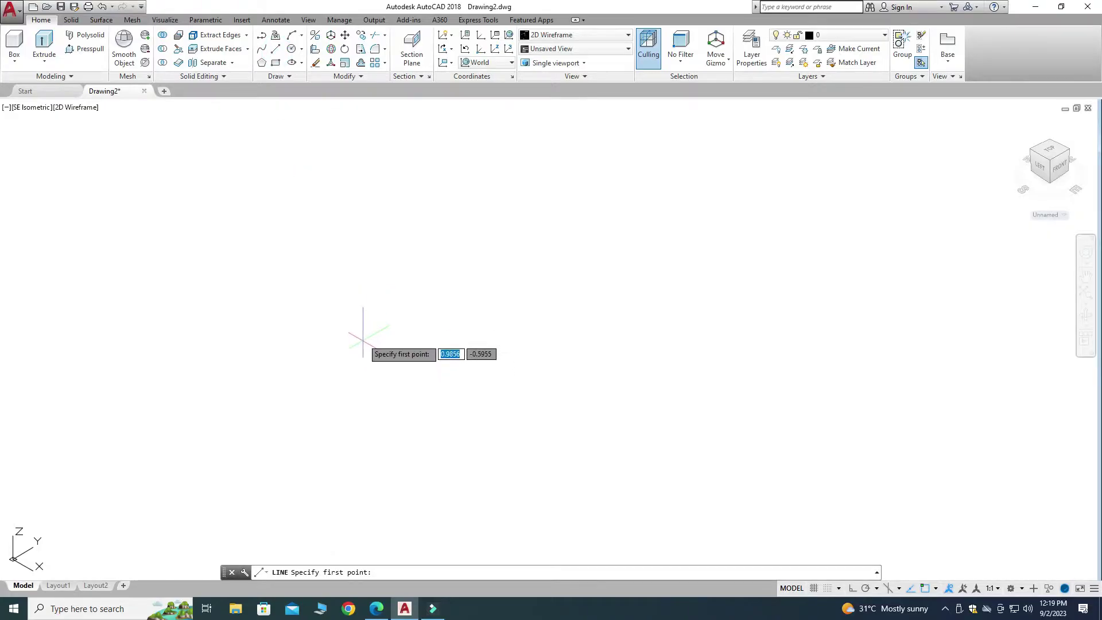
pyautogui.click(359, 323)
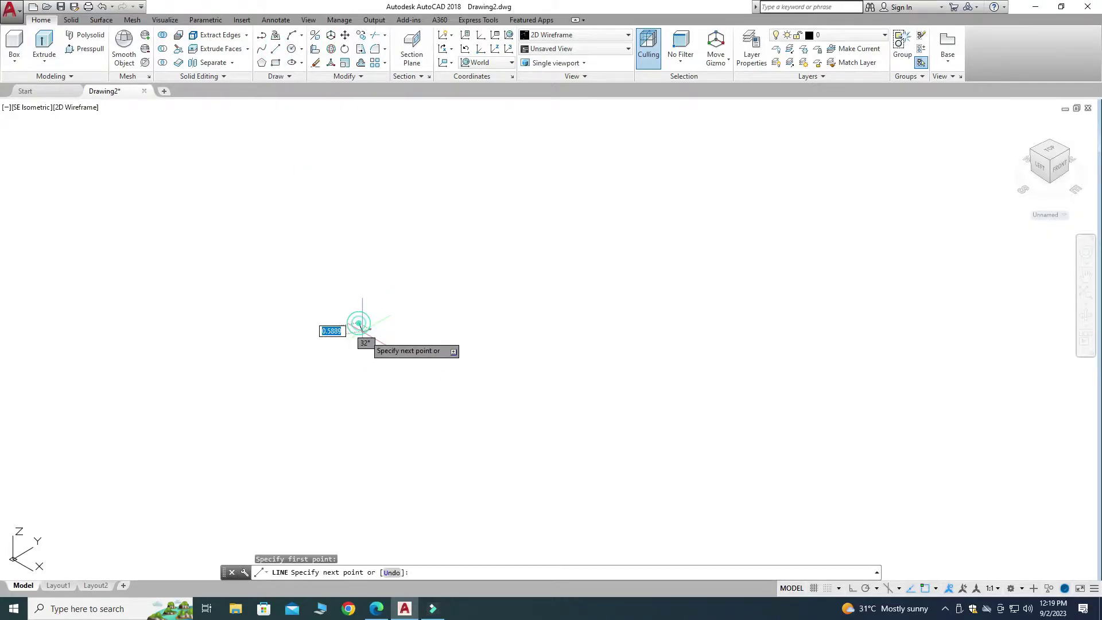
pyautogui.click(378, 610)
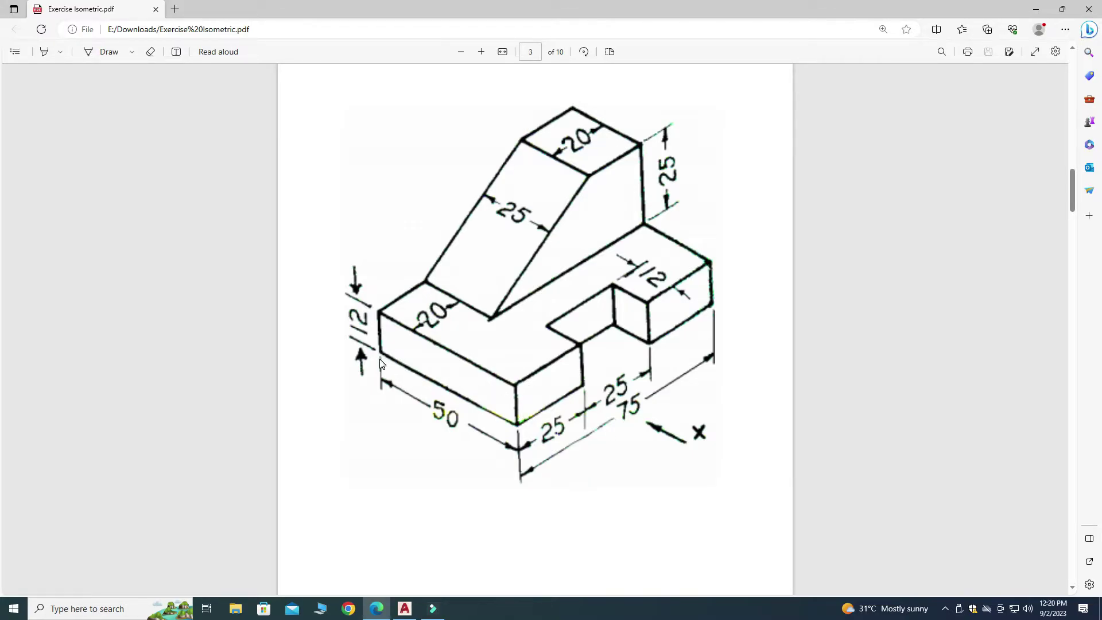
pyautogui.click(418, 613)
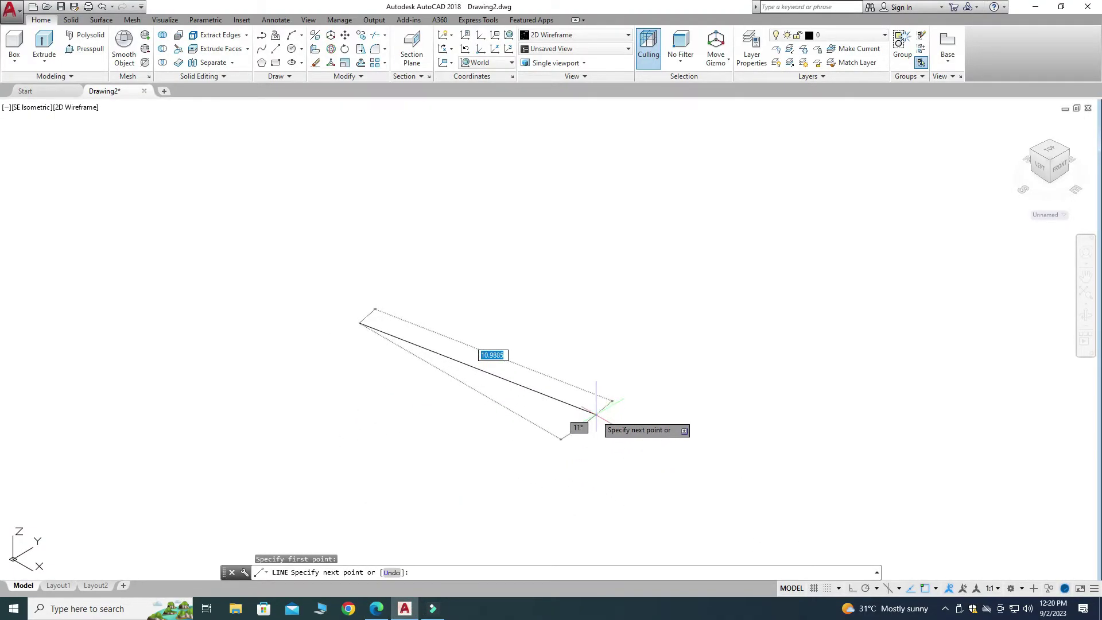
# Step: With Ortho on, draw the base outline with 50, 75 and 50 sides, closing at the start
pyautogui.click(853, 589)
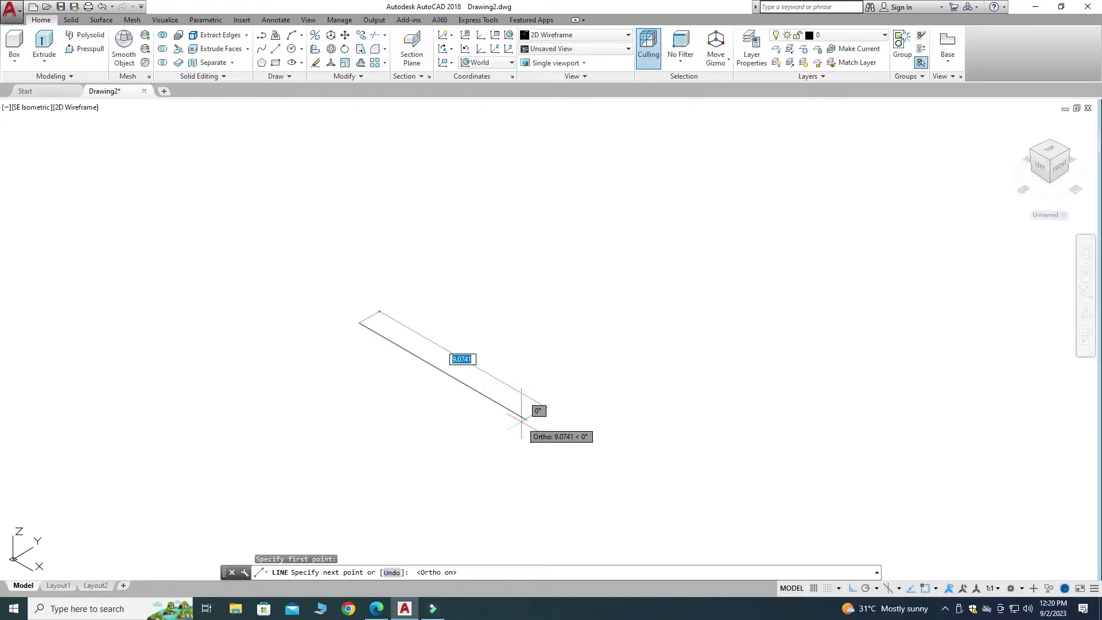
pyautogui.write('50')
pyautogui.press('Return')
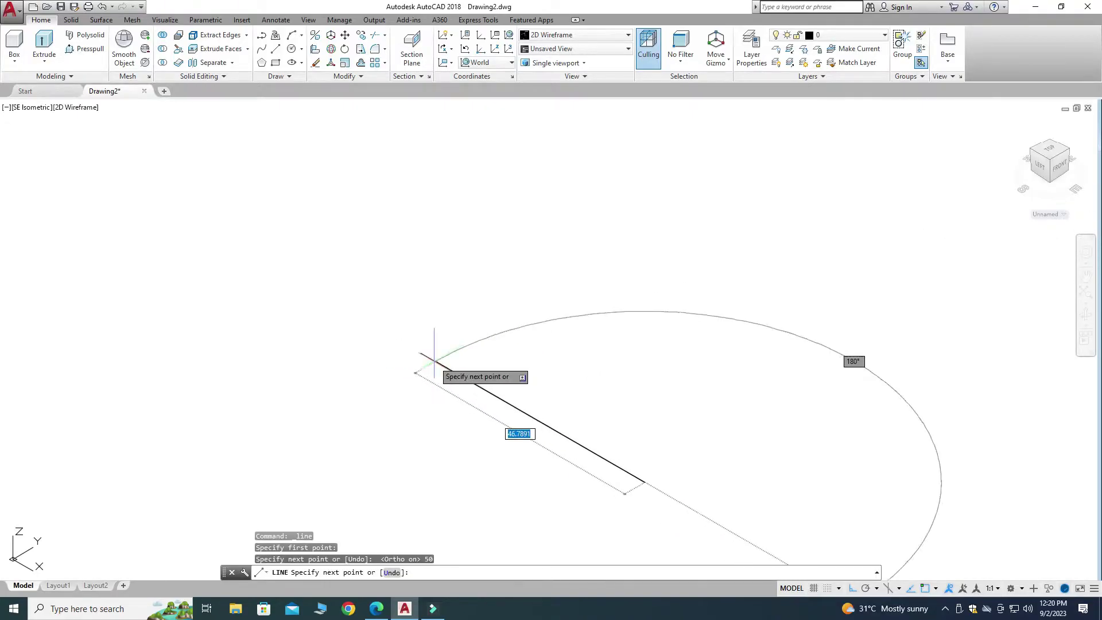
pyautogui.scroll(-2, 435, 360)
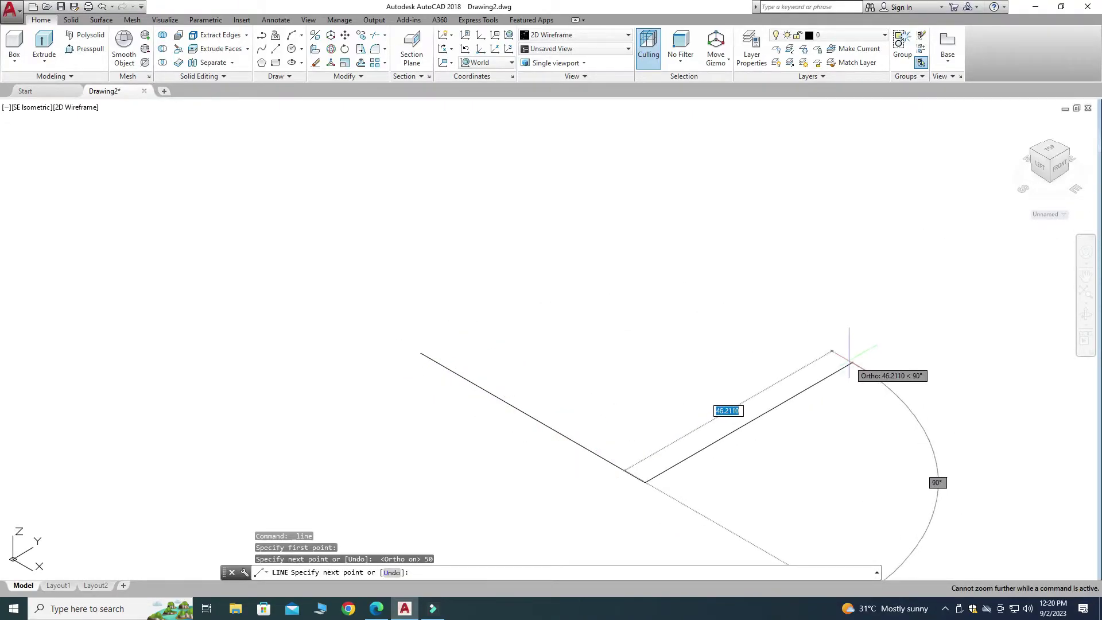
pyautogui.write('75')
pyautogui.press('Return')
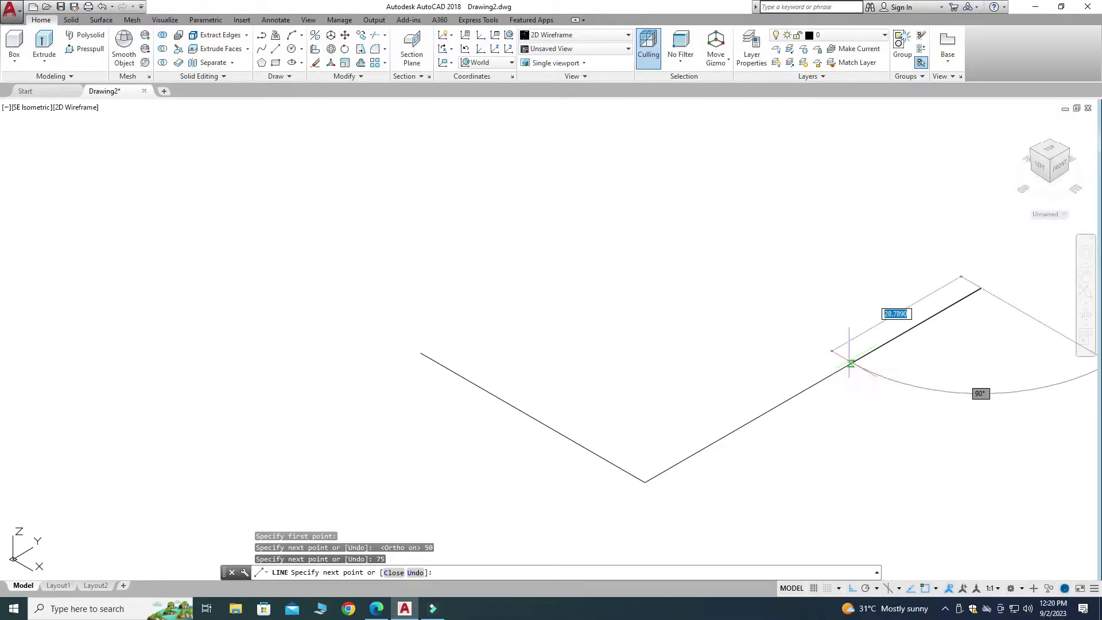
pyautogui.write('50')
pyautogui.press('Return')
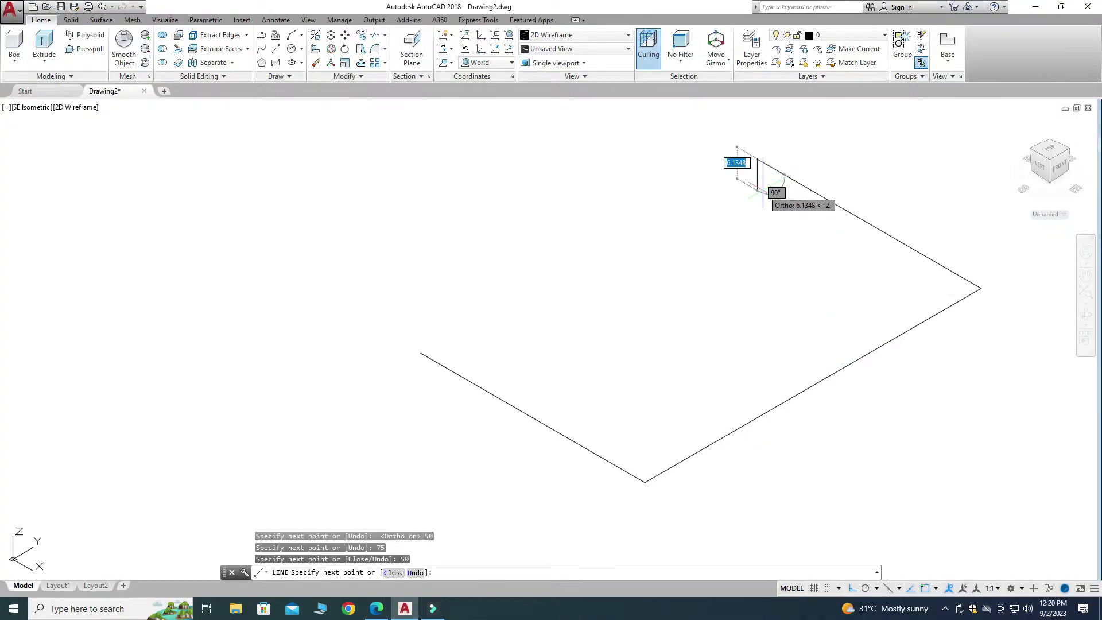
pyautogui.click(421, 353)
pyautogui.press('Escape')
pyautogui.scroll(-4, 354, 276)
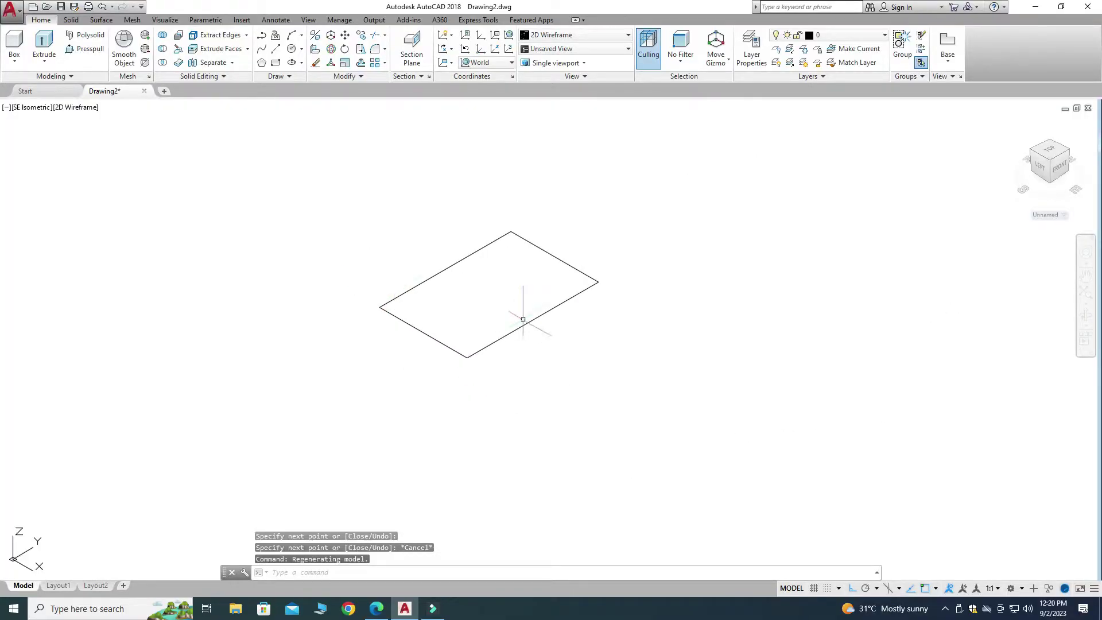
pyautogui.scroll(2, 523, 320)
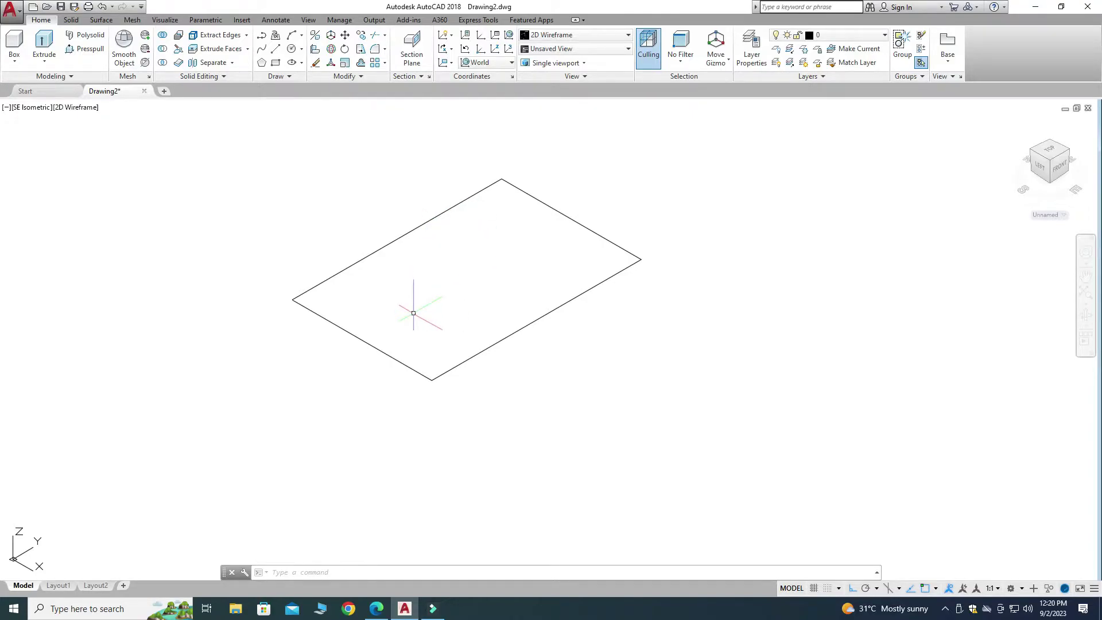
# Step: Press-pull the rectangle up 12 units into a solid slab
pyautogui.click(84, 48)
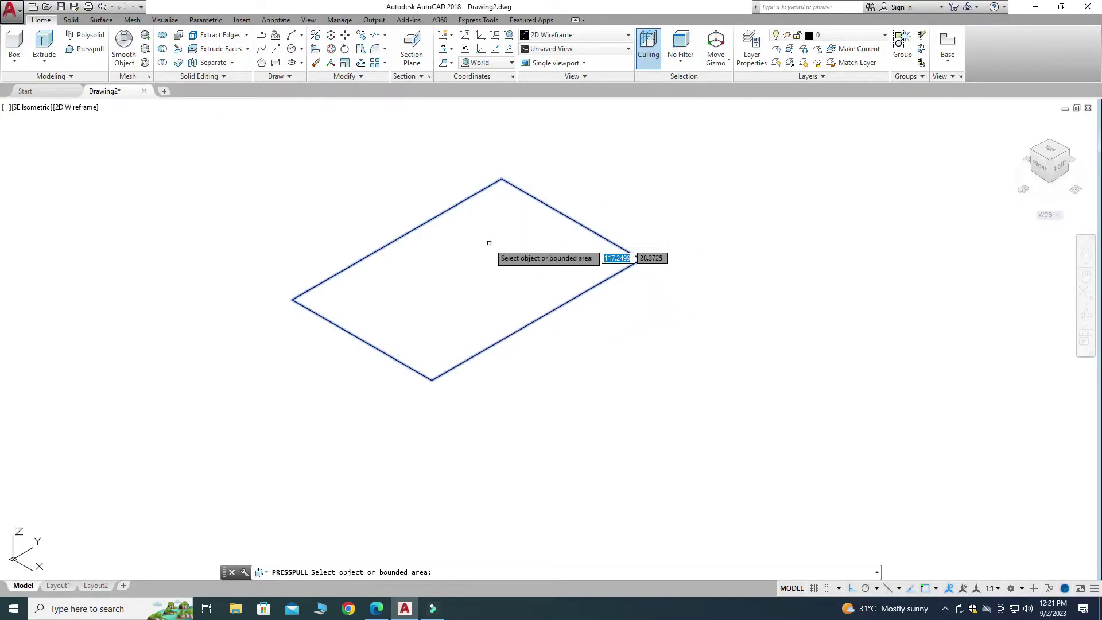
pyautogui.click(488, 265)
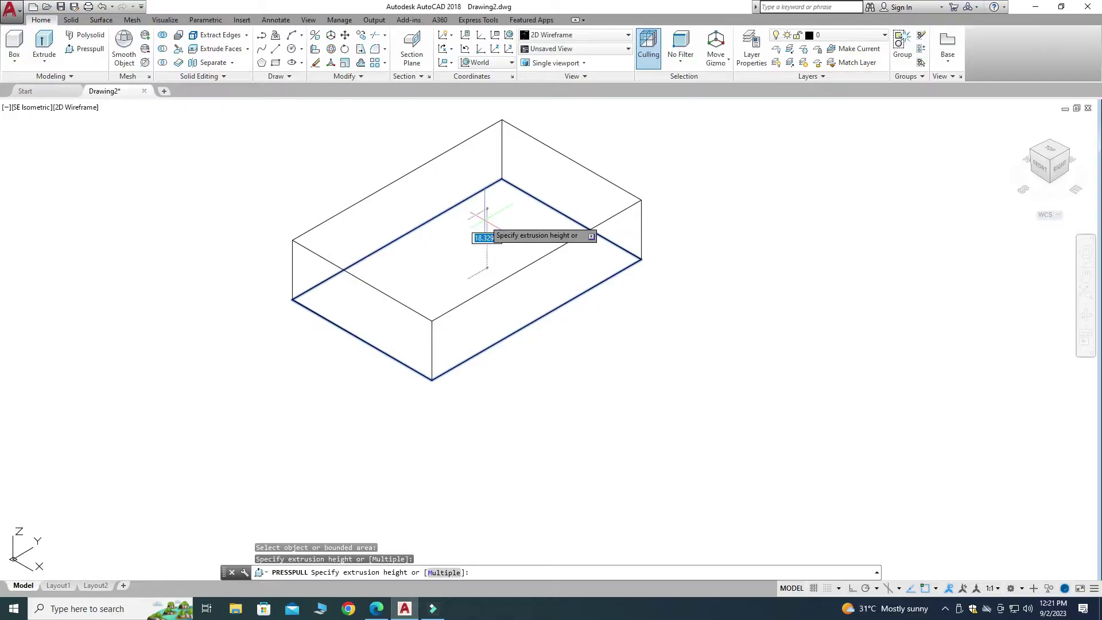
pyautogui.write('12')
pyautogui.press('Return')
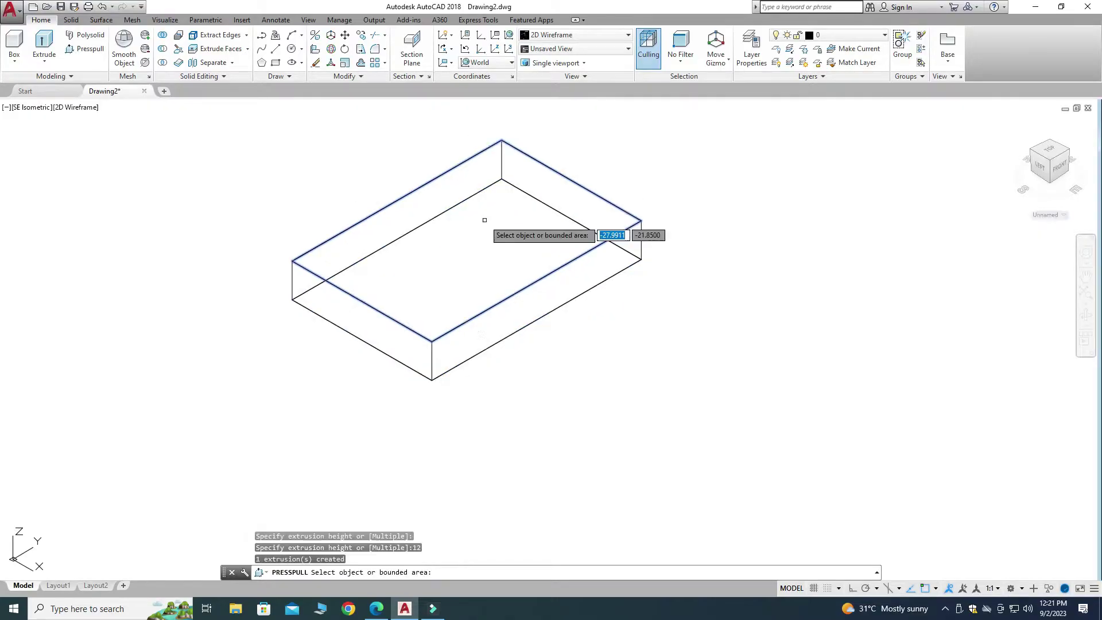
pyautogui.scroll(-2, 438, 241)
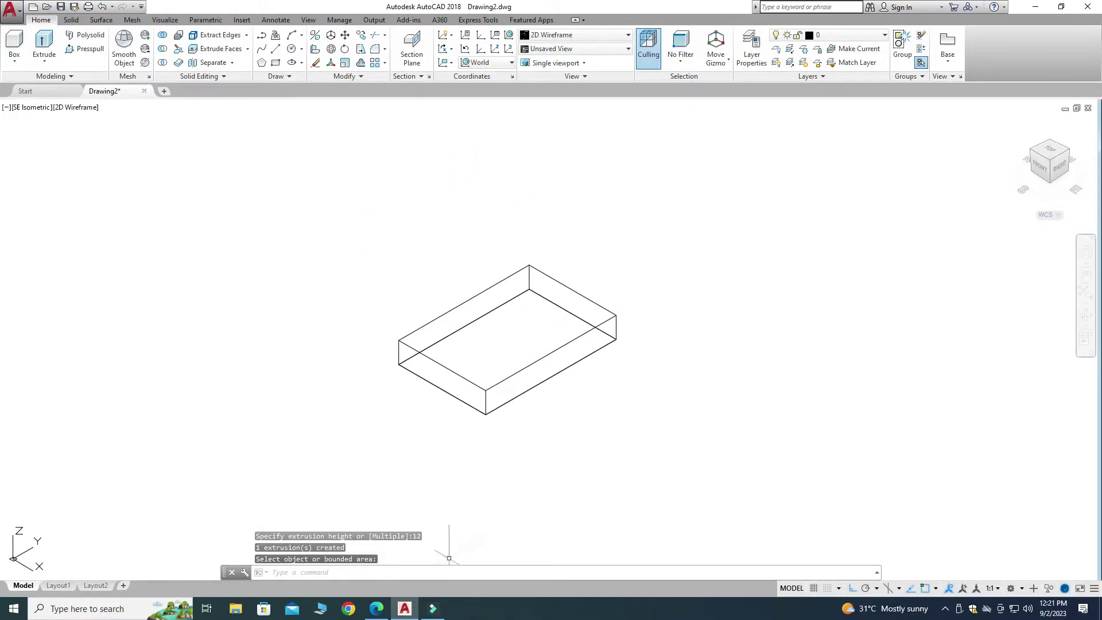
pyautogui.click(377, 608)
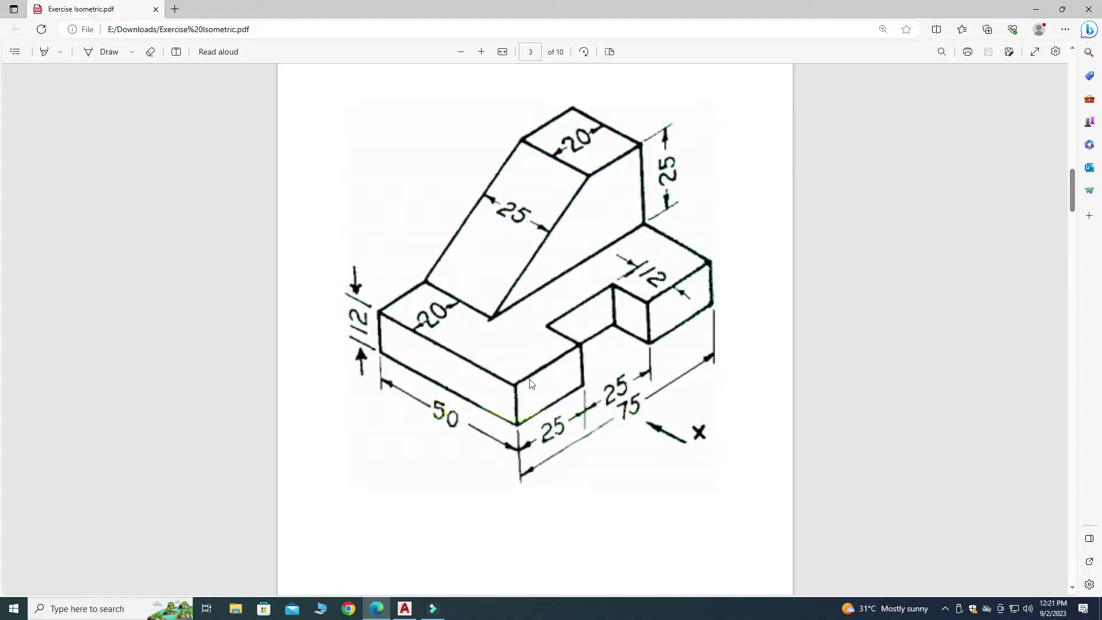
# Step: Show the 12-unit slab in the Shaded with Edges visual style
pyautogui.click(409, 603)
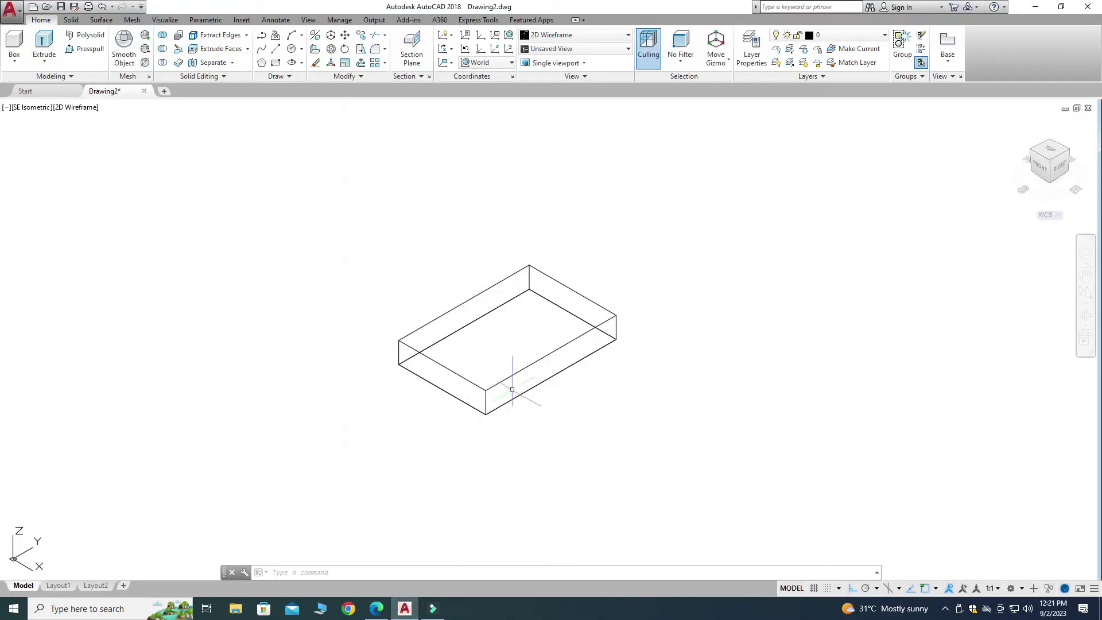
pyautogui.scroll(4, 515, 385)
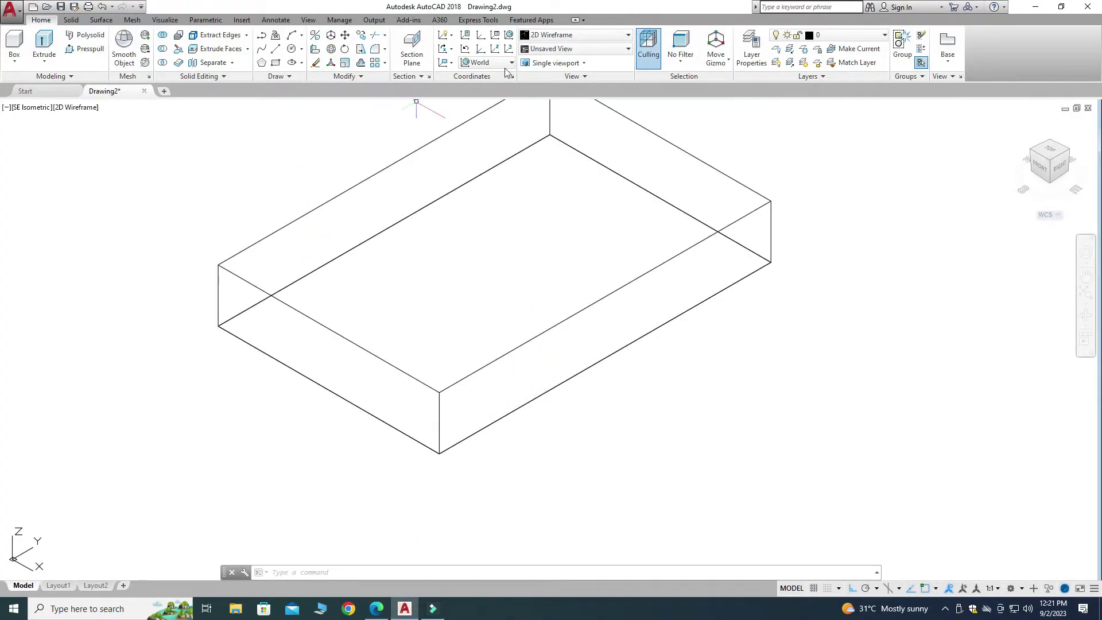
pyautogui.click(575, 39)
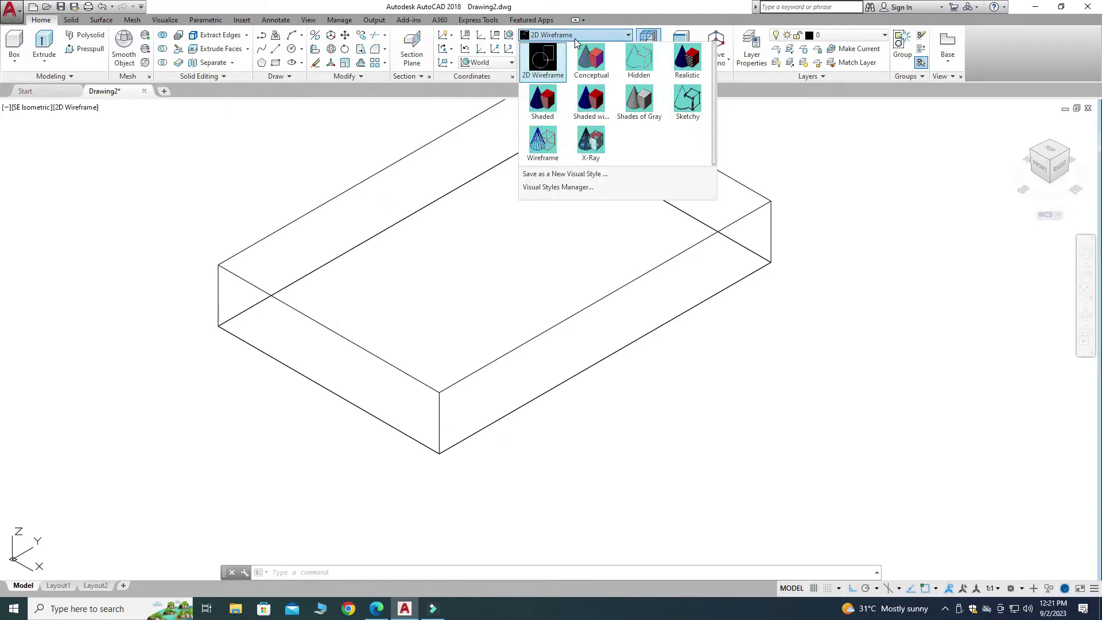
pyautogui.click(587, 103)
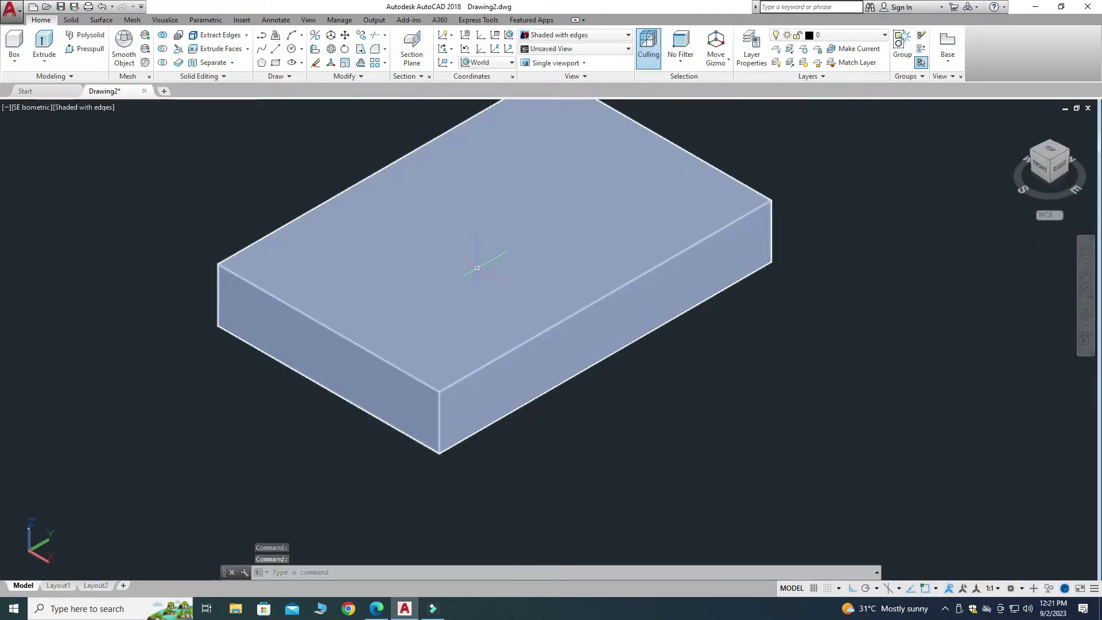
pyautogui.scroll(-4, 482, 265)
pyautogui.click(276, 53)
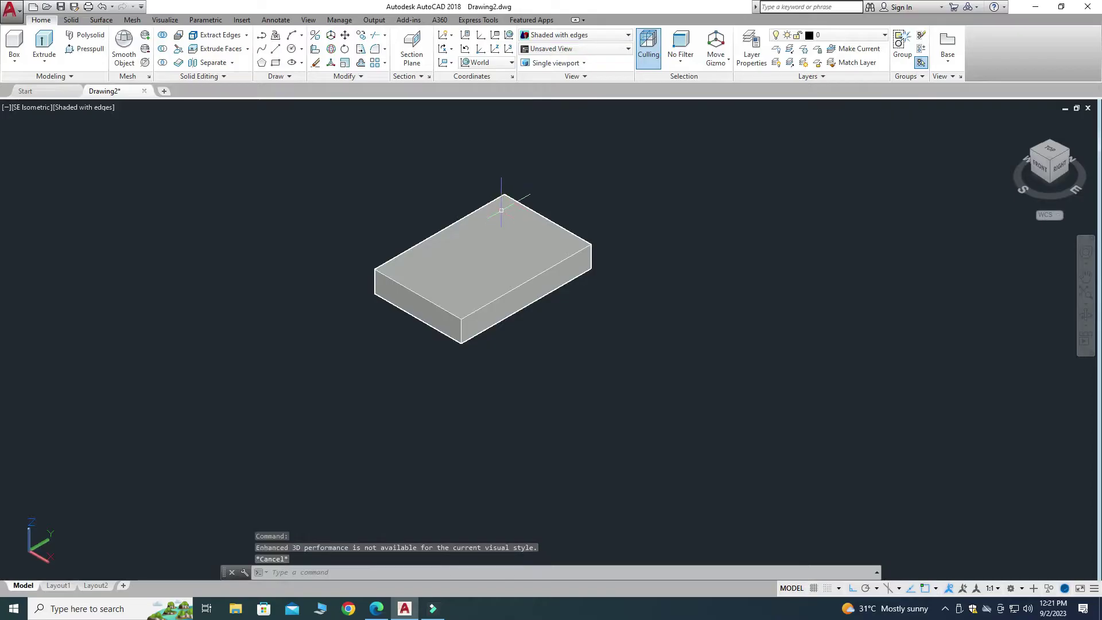
pyautogui.press('Escape')
pyautogui.scroll(4, 483, 258)
pyautogui.click(276, 53)
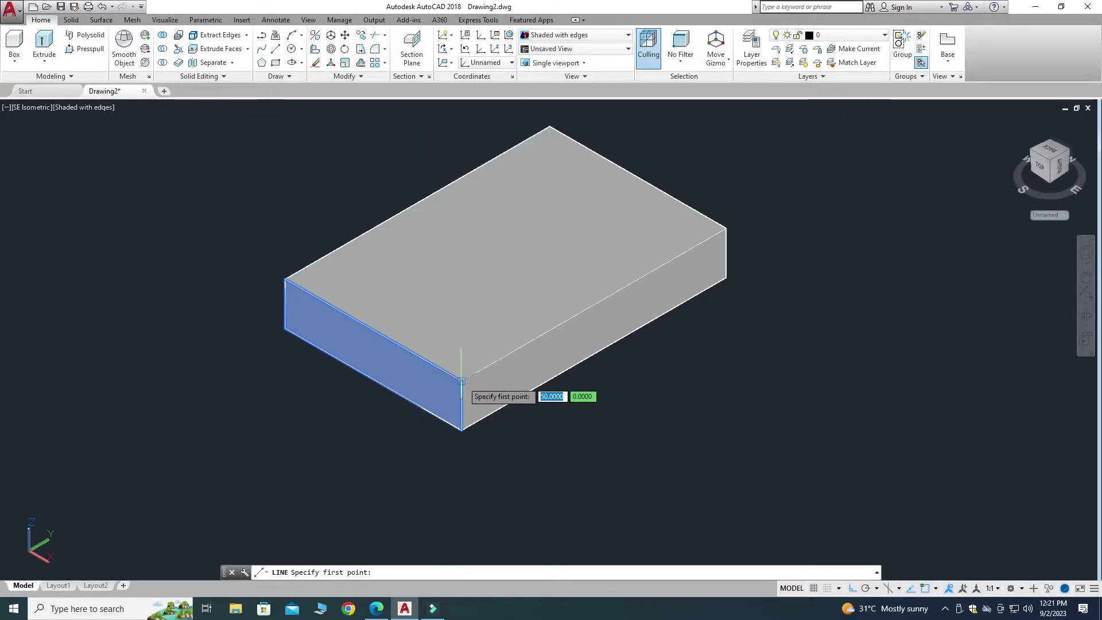
# Step: Outline a 25 by 12 rectangle on the slab's top face from its front edge
pyautogui.click(462, 380)
pyautogui.write('25')
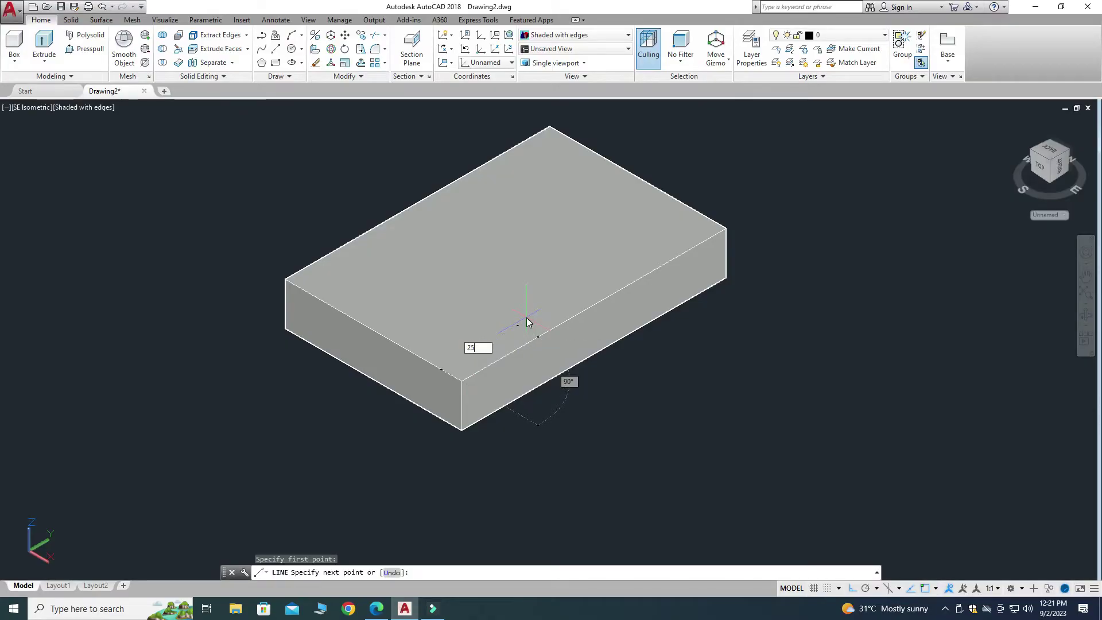
pyautogui.press('Return')
pyautogui.write('12')
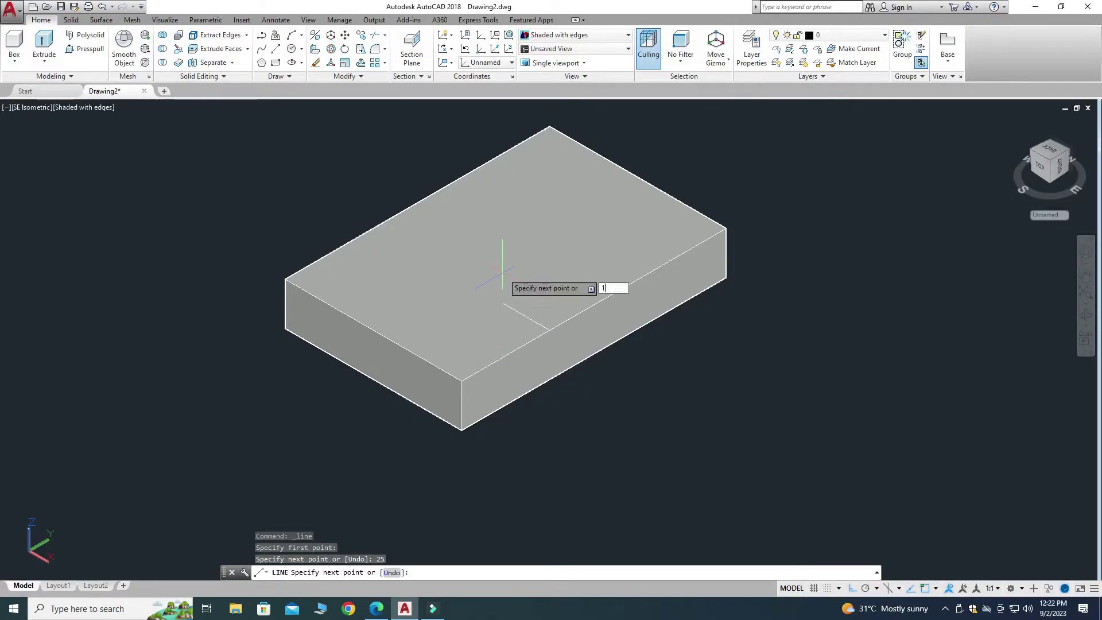
pyautogui.press('Return')
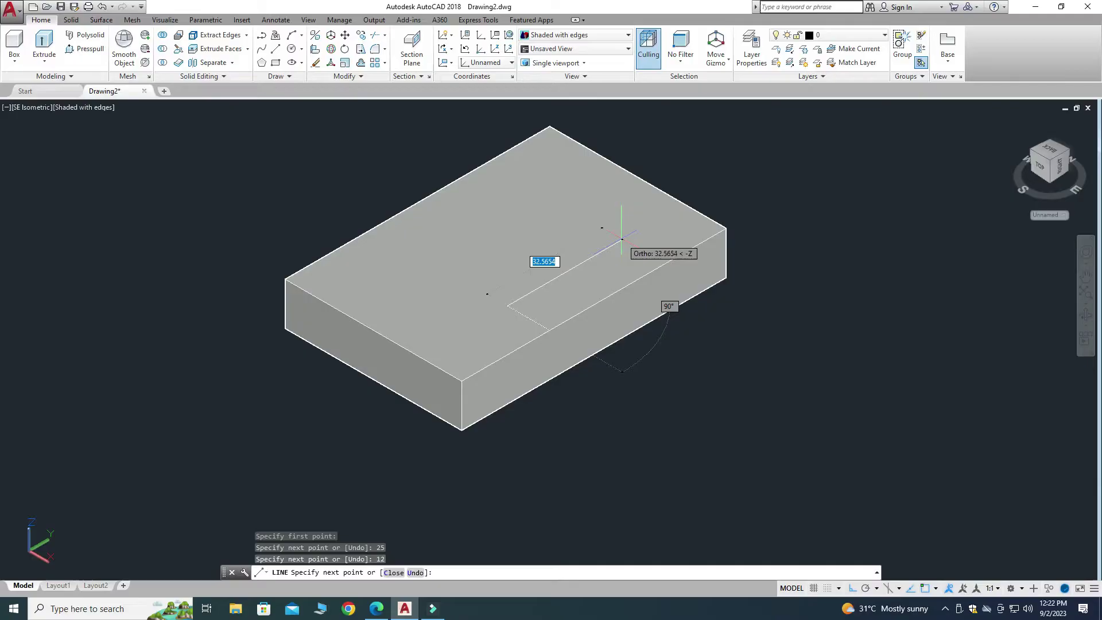
pyautogui.write('25')
pyautogui.press('Return')
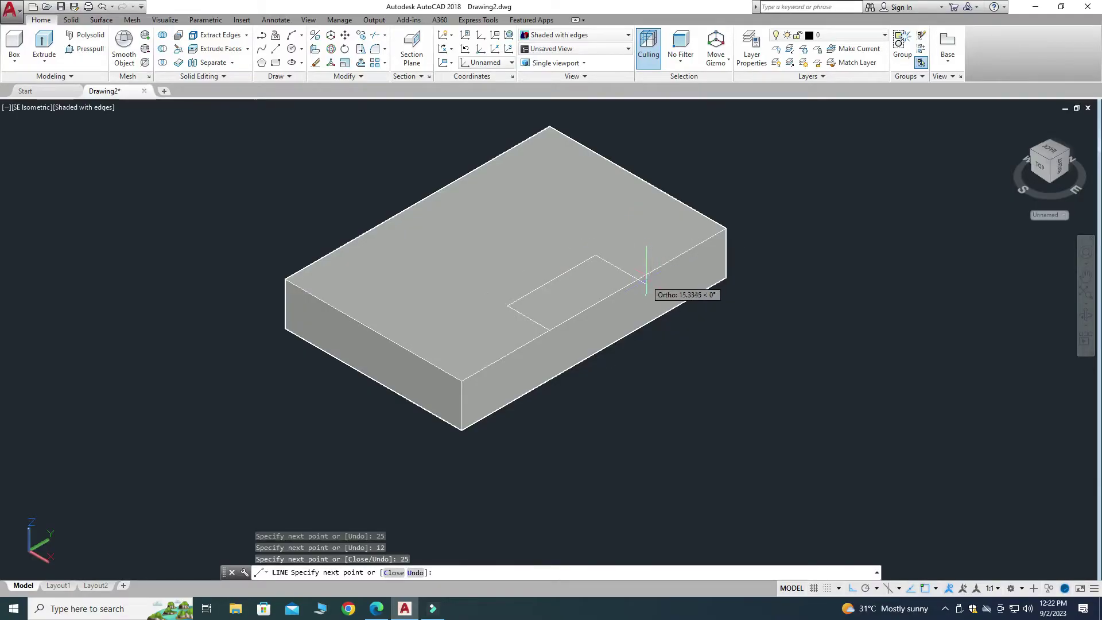
pyautogui.write('12')
pyautogui.press('Return')
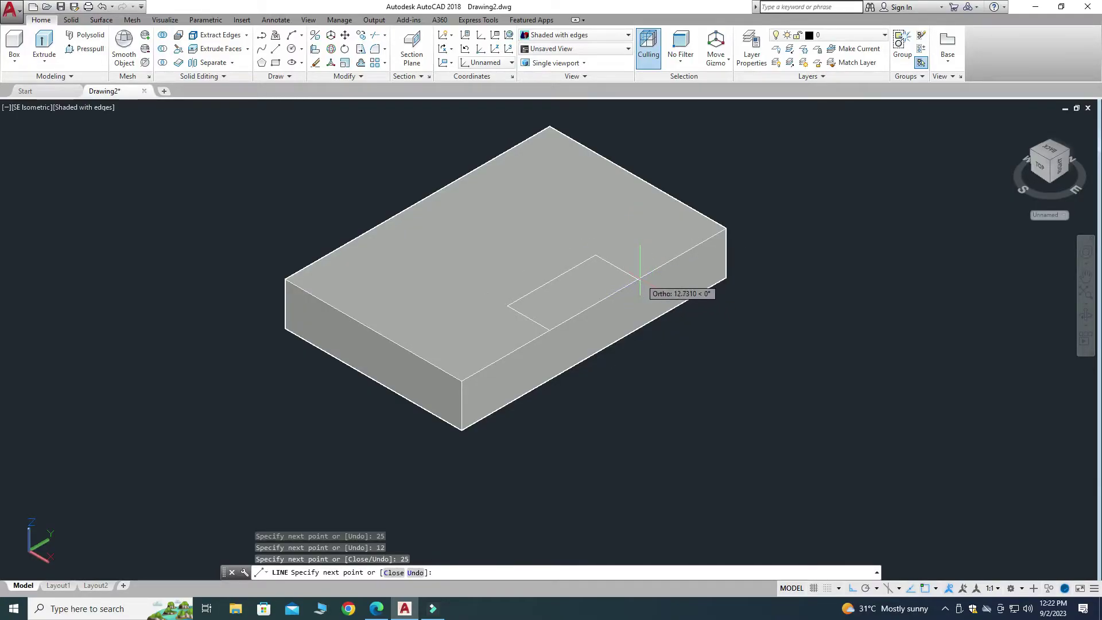
pyautogui.click(638, 279)
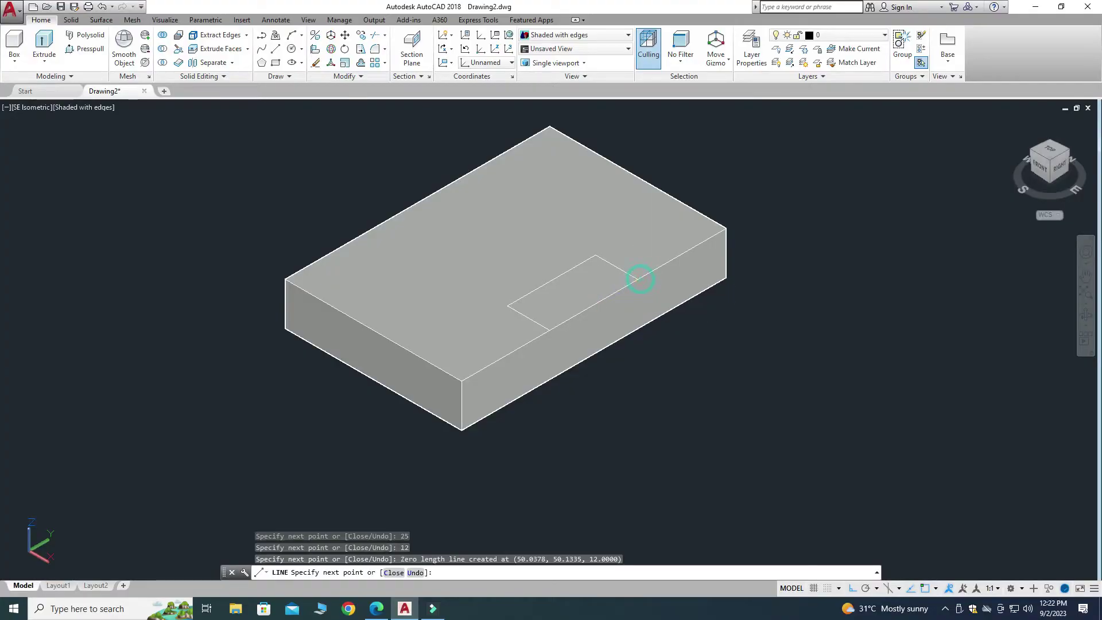
pyautogui.press('Escape')
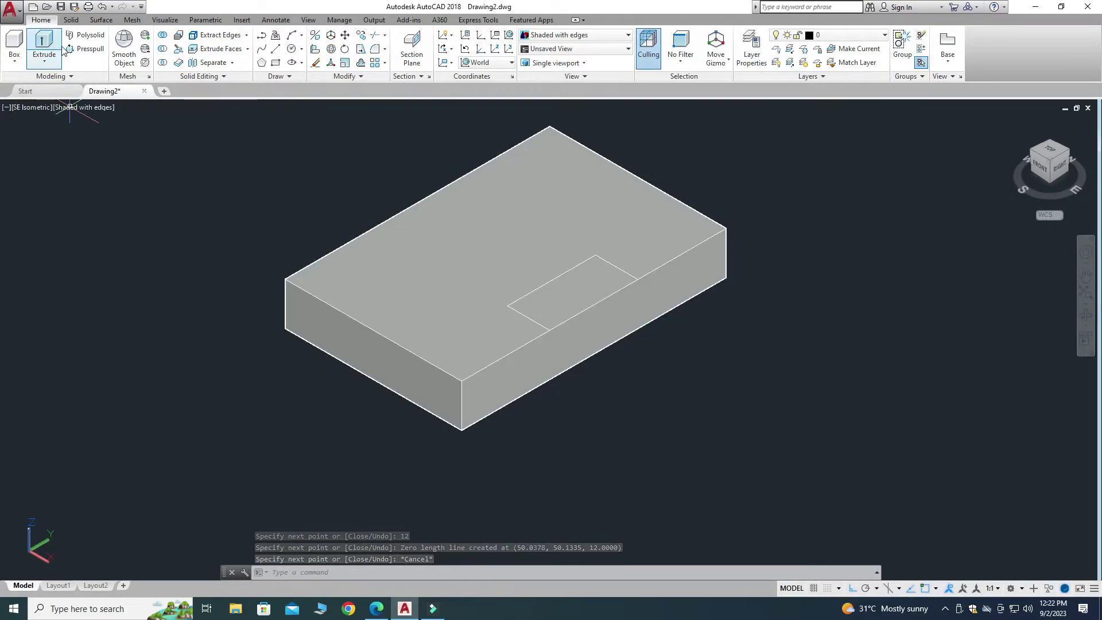
# Step: Press-pull the 25 by 12 rectangle down through the slab to cut the notch
pyautogui.click(84, 49)
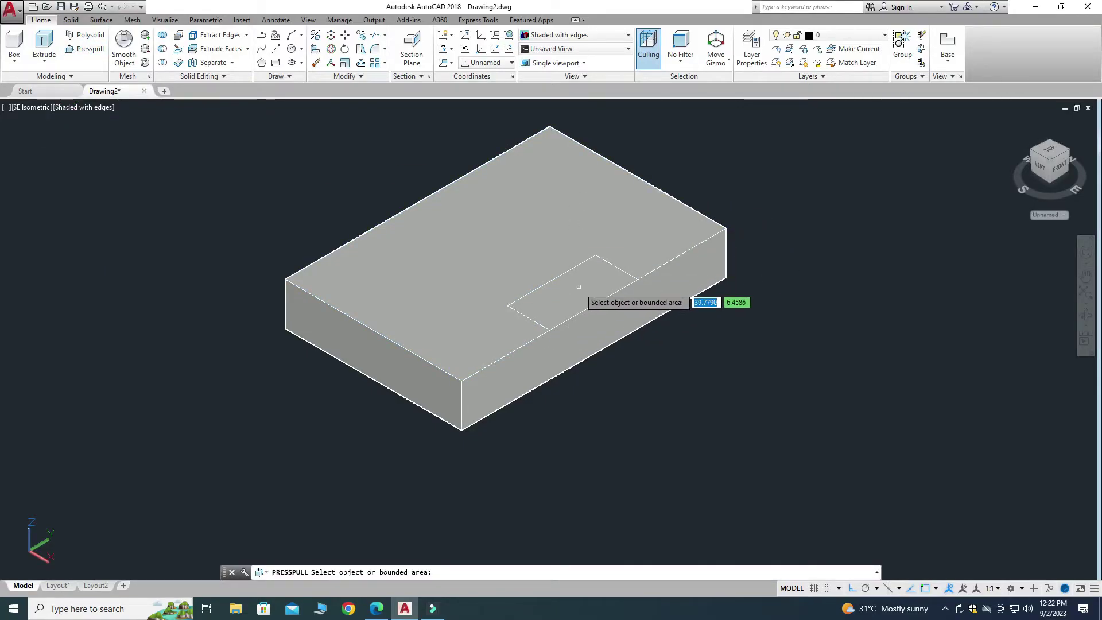
pyautogui.scroll(-2, 569, 307)
pyautogui.scroll(2, 561, 311)
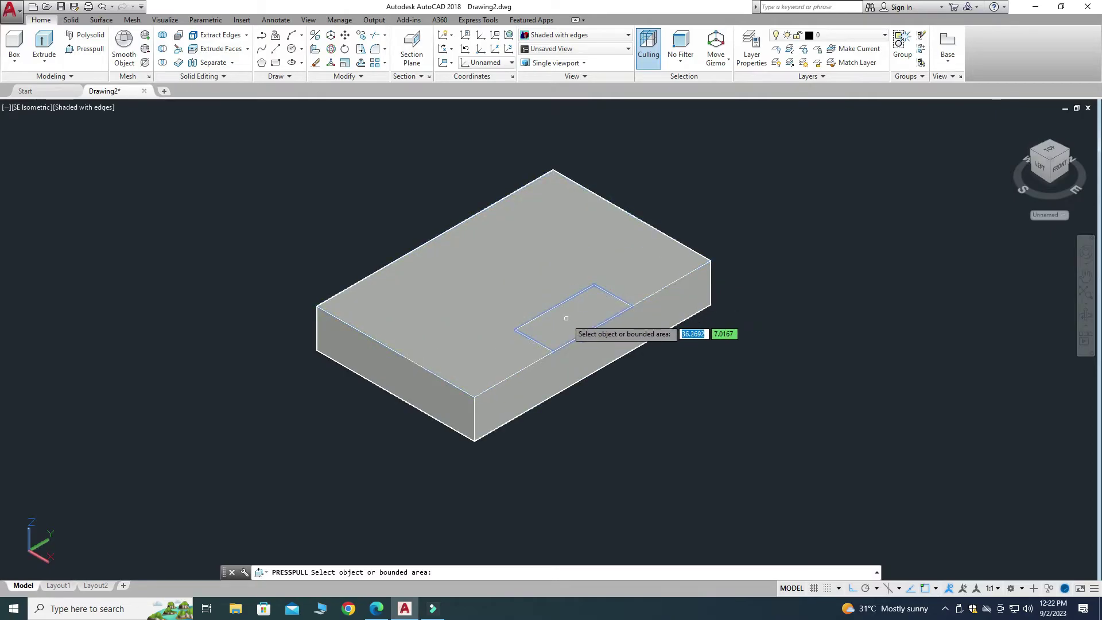
pyautogui.click(564, 315)
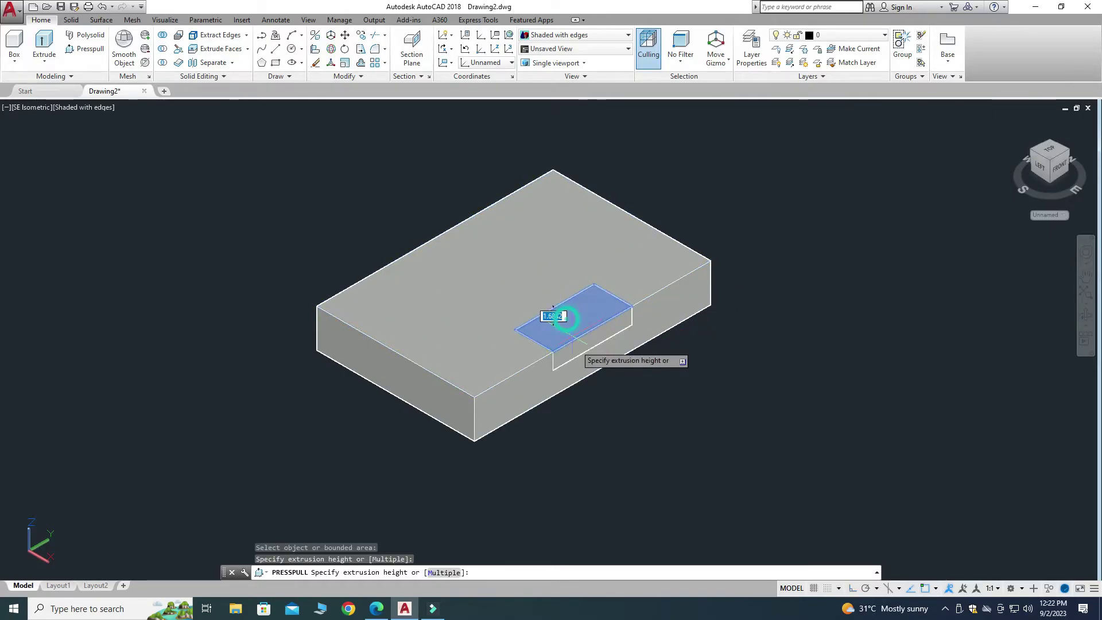
pyautogui.click(596, 408)
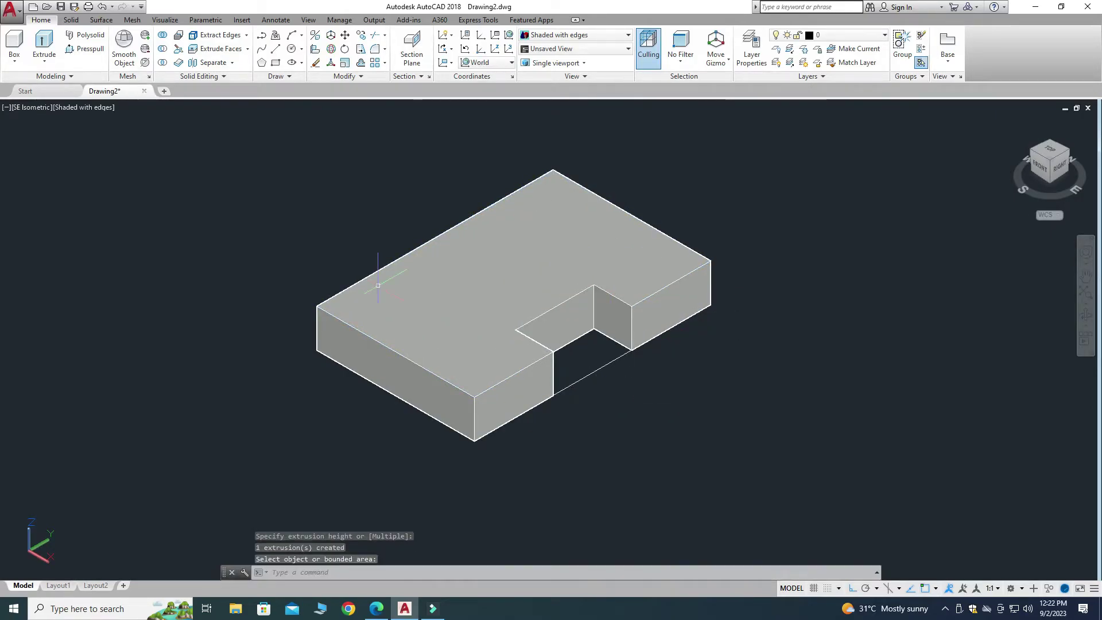
pyautogui.scroll(-3, 413, 277)
# Step: Move the slotted solid along X to a new position using the gizmo
pyautogui.press('Return')
pyautogui.click(412, 250)
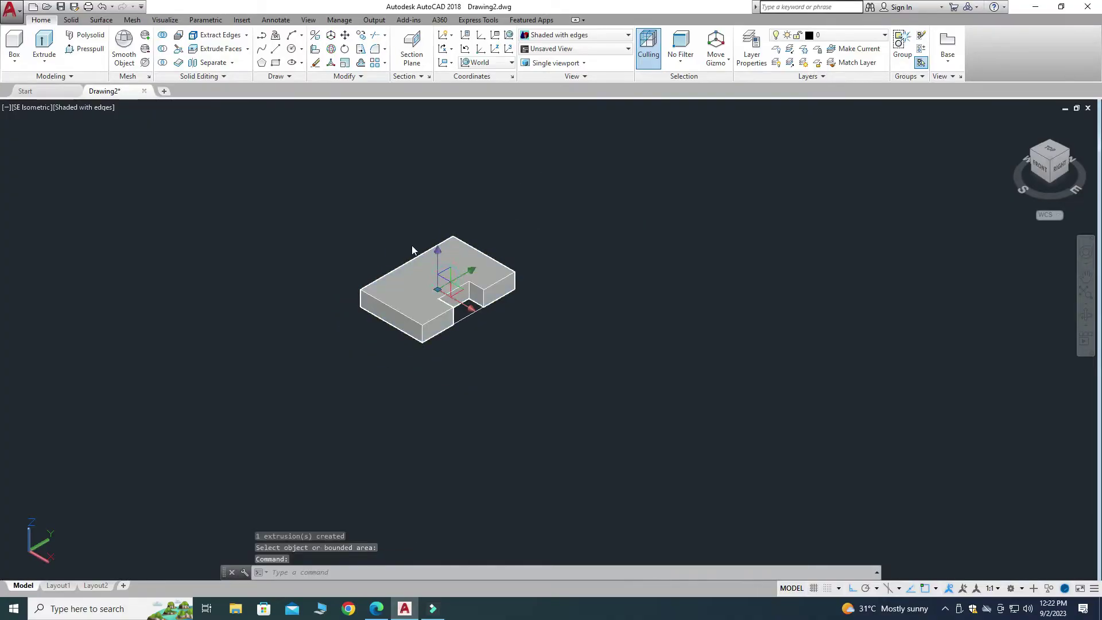
pyautogui.click(474, 312)
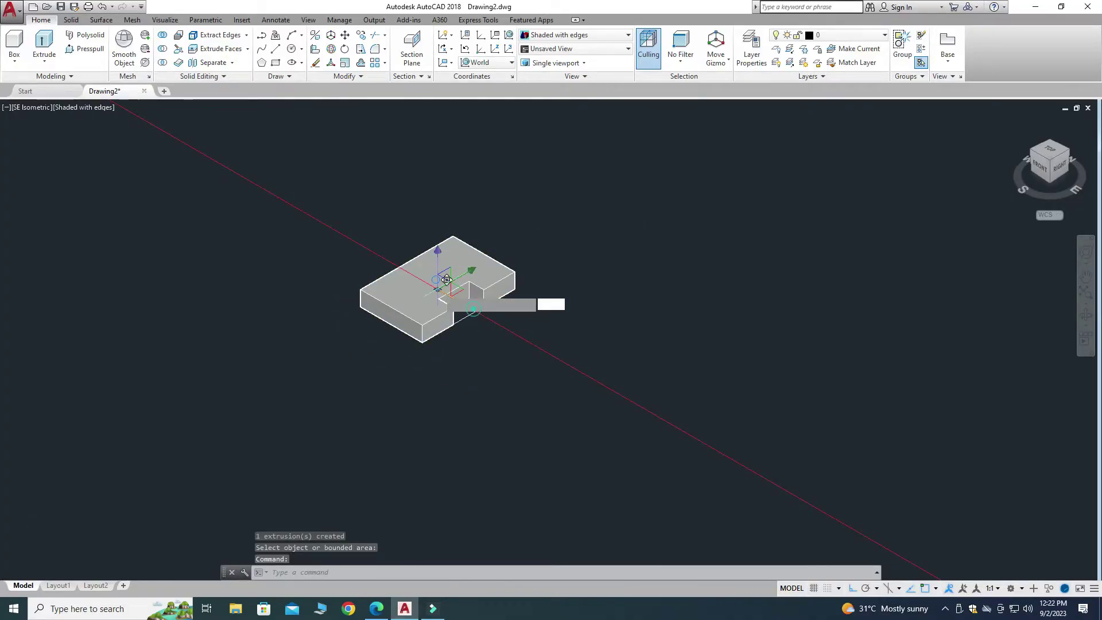
pyautogui.click(642, 410)
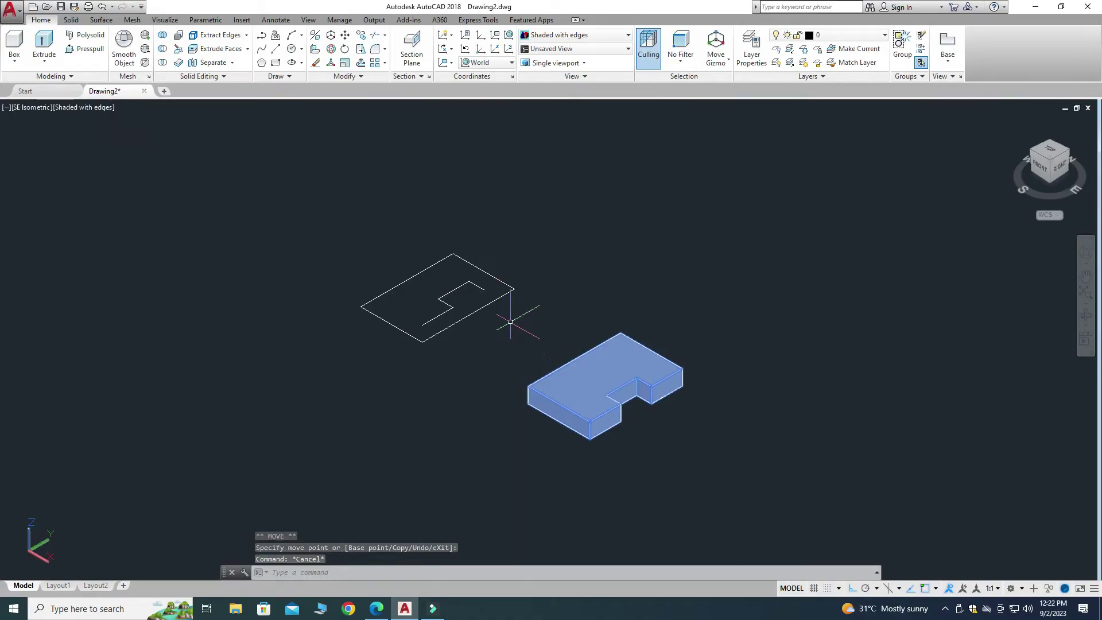
pyautogui.press('Escape')
# Step: Window-select and erase the leftover profile outline
pyautogui.click(496, 342)
pyautogui.click(365, 201)
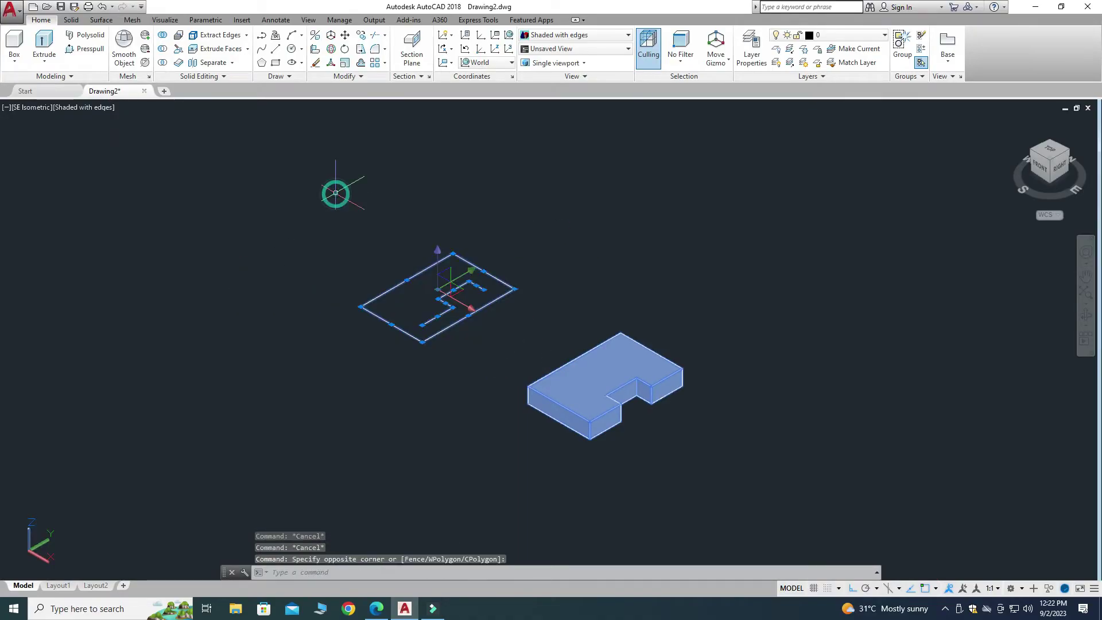
pyautogui.press('Delete')
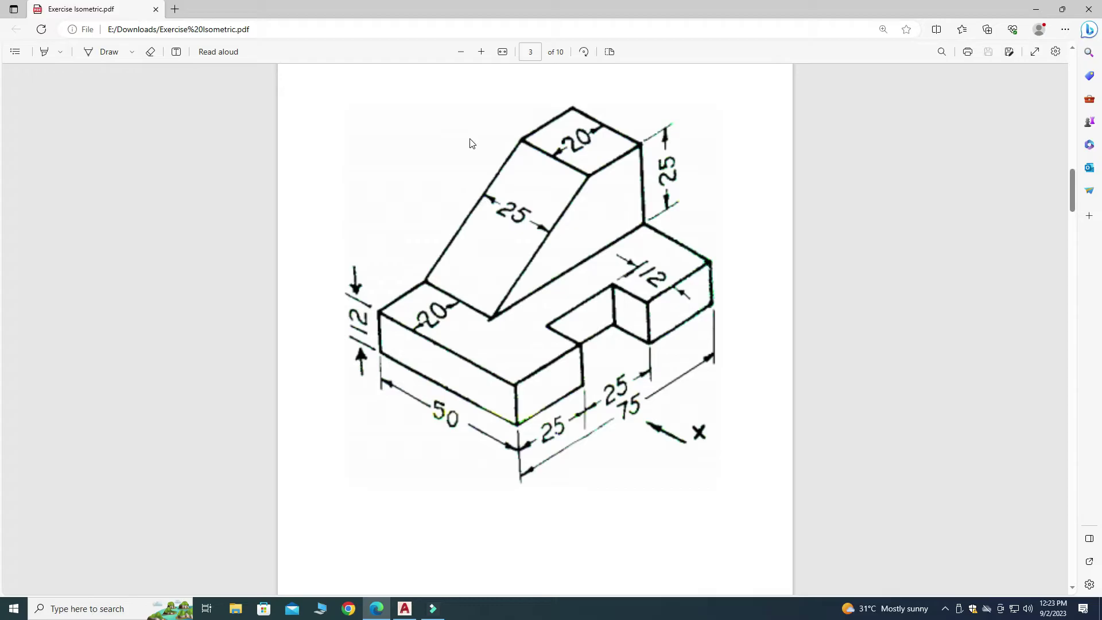
# Step: Return from the exercise PDF in Edge to the AutoCAD drawing of the slotted base plate
pyautogui.click(416, 618)
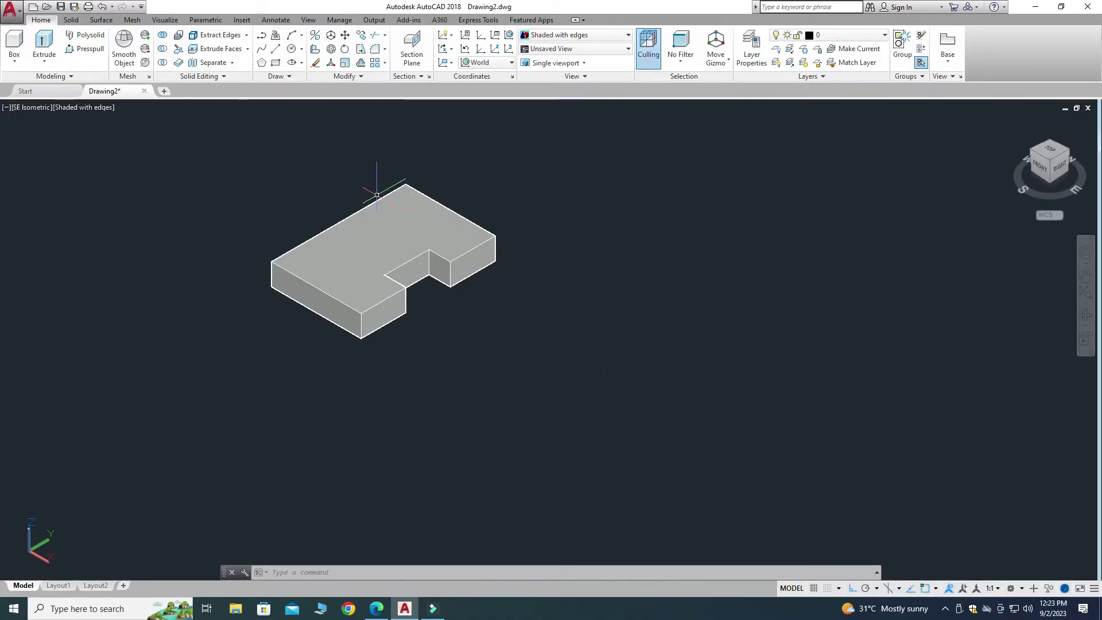
# Step: Draw a closed line outline with 25, 55 and 25 unit sides beside the base plate
pyautogui.click(276, 51)
pyautogui.click(581, 289)
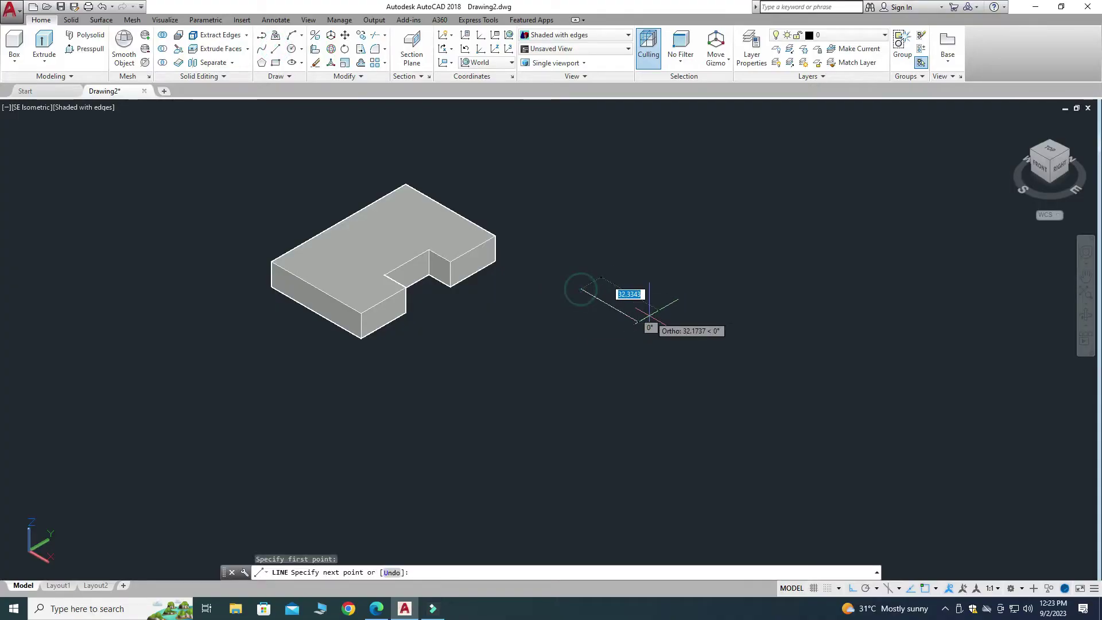
pyautogui.write('25')
pyautogui.press('Return')
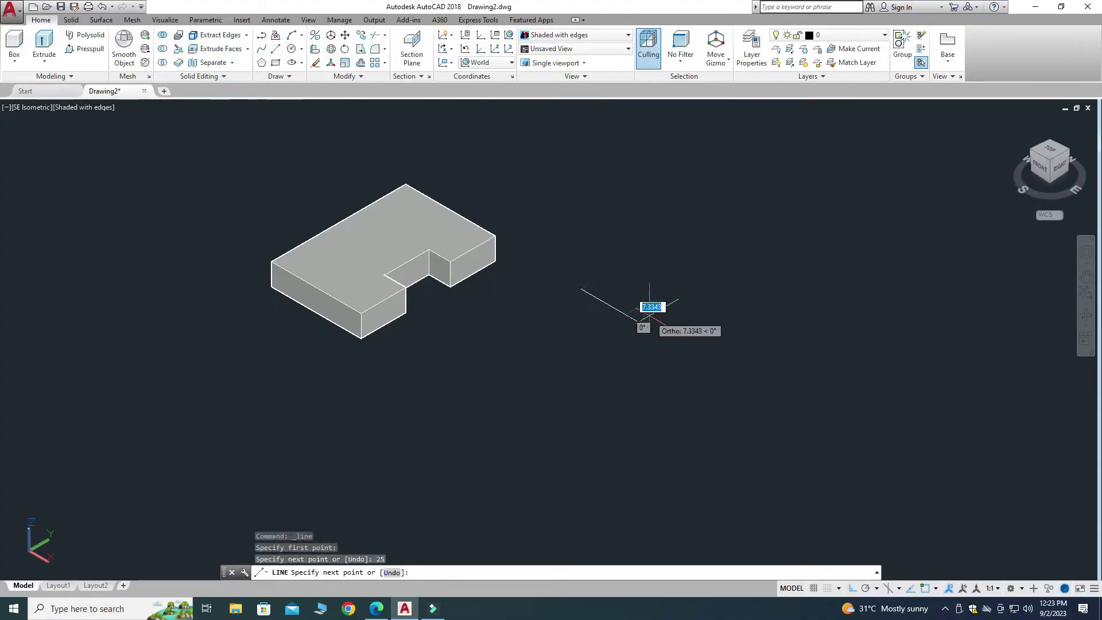
pyautogui.write('55')
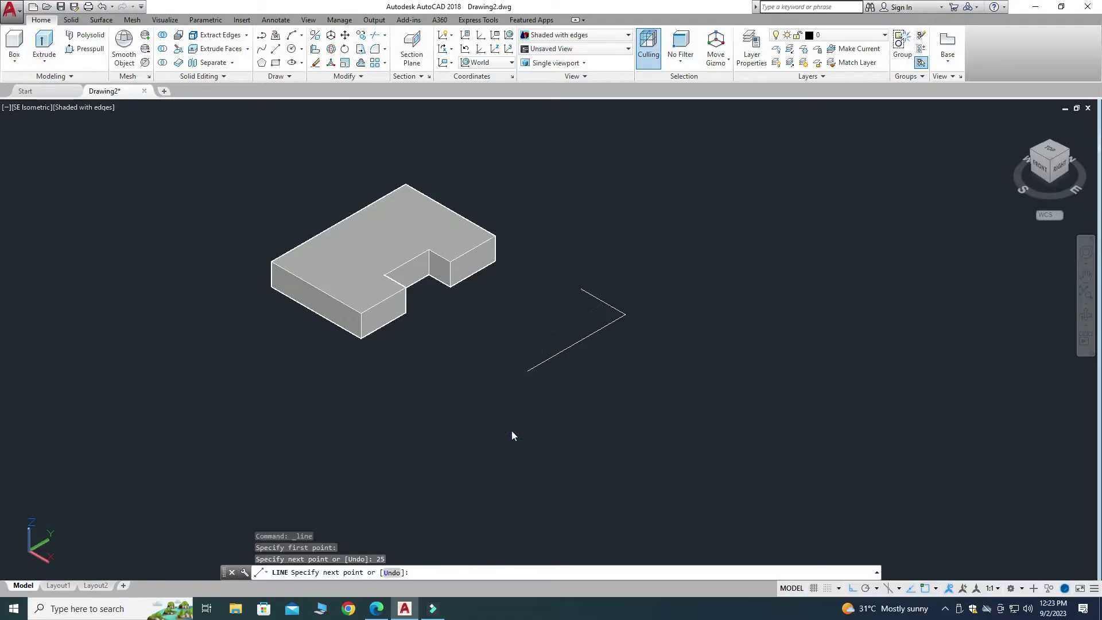
pyautogui.press('Return')
pyautogui.write('25')
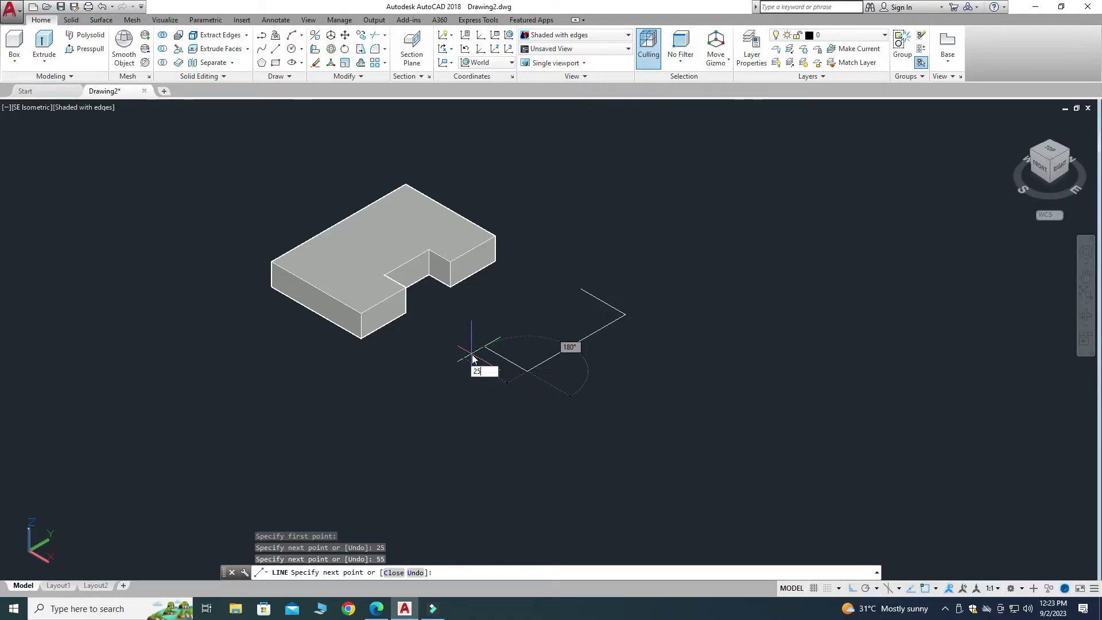
pyautogui.press('Return')
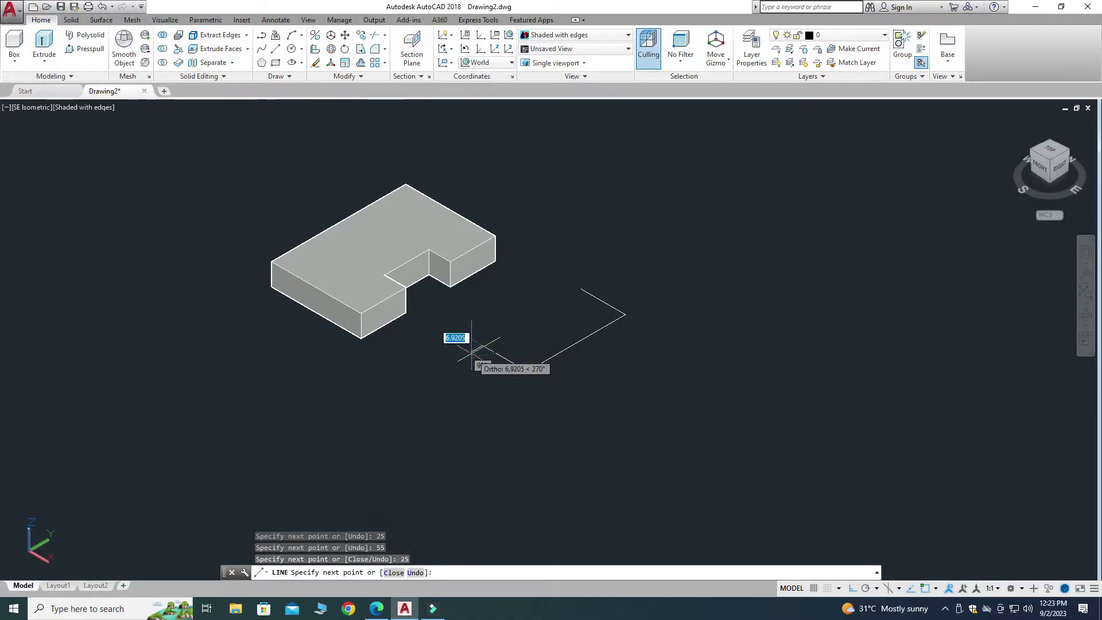
pyautogui.click(581, 290)
pyautogui.press('Escape')
pyautogui.scroll(2, 504, 282)
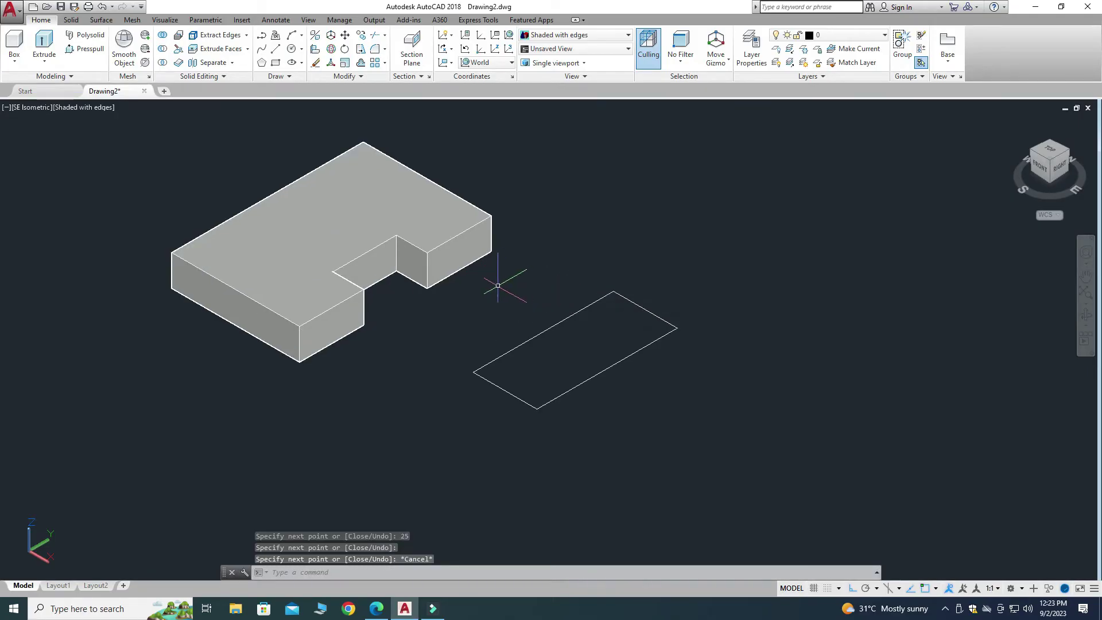
# Step: Press-pull the 25 by 55 rectangle upward 25 units into a solid box
pyautogui.click(74, 50)
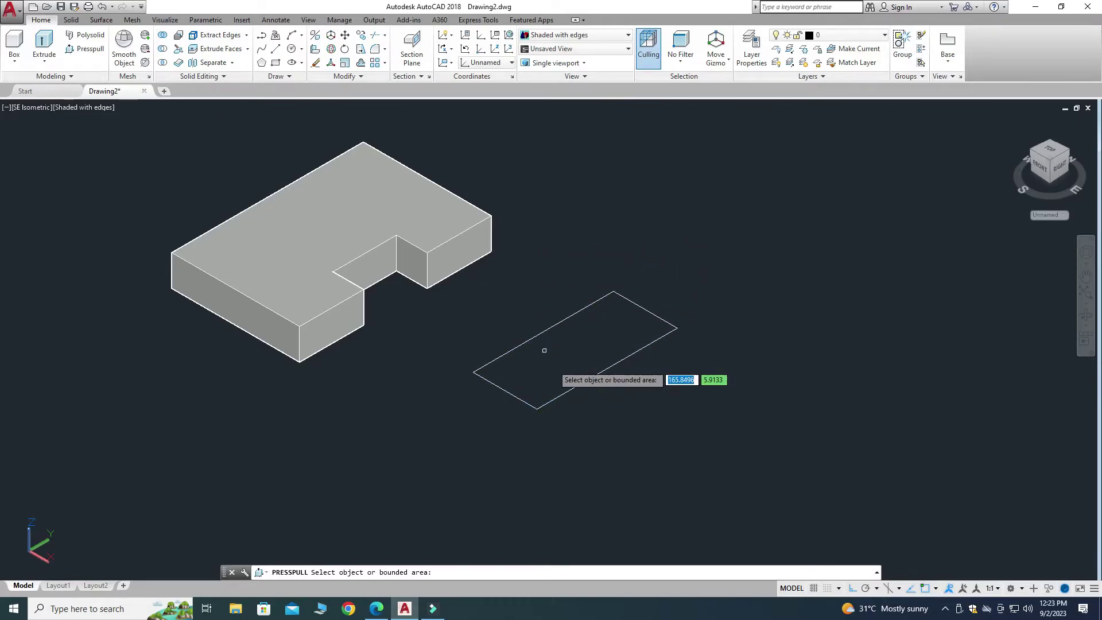
pyautogui.click(591, 335)
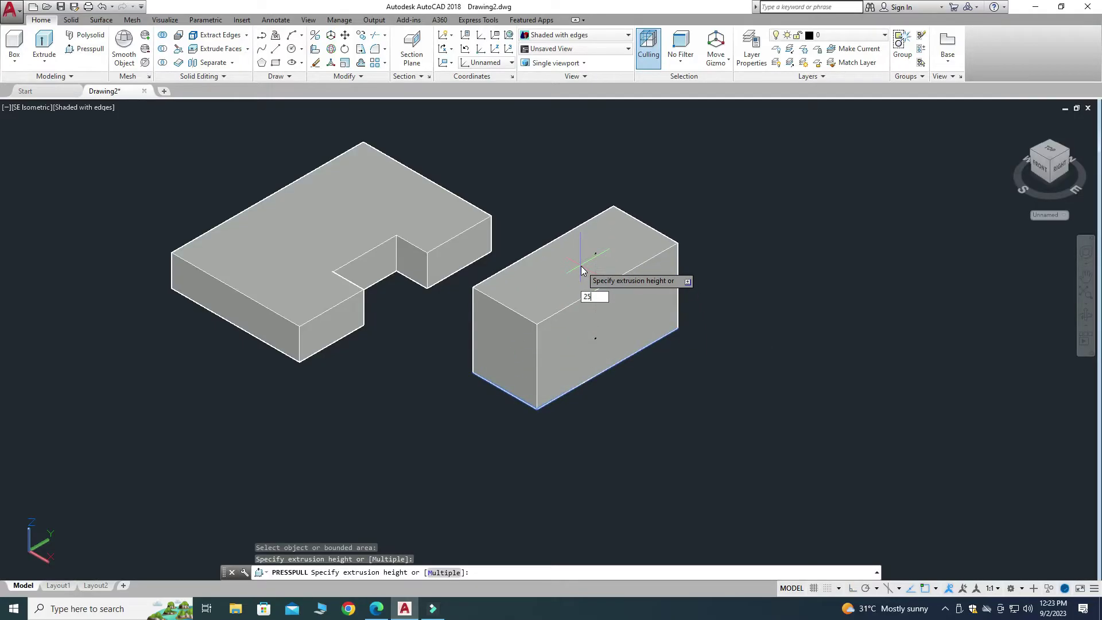
pyautogui.press('Return')
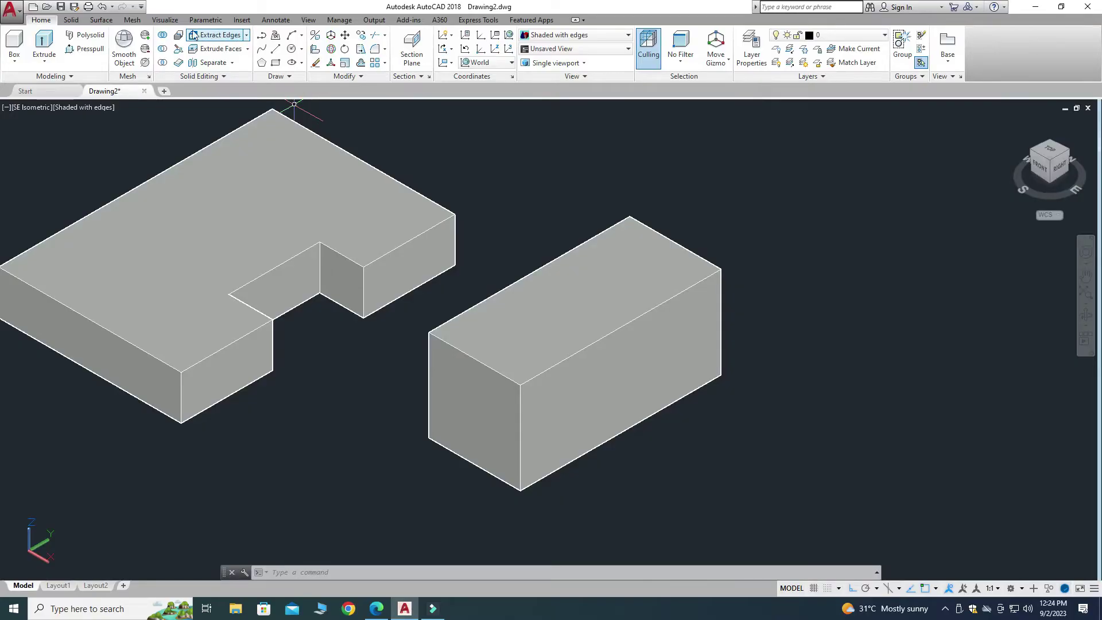
# Step: Draw guide lines on the box: one across the top 20 units in, one diagonal down the side
pyautogui.click(276, 49)
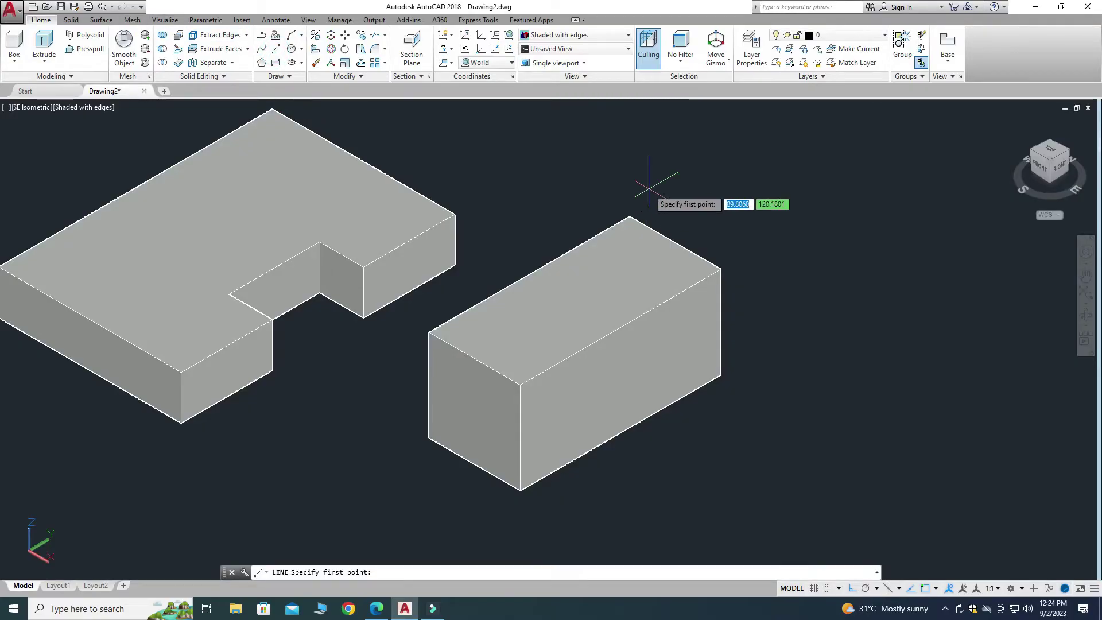
pyautogui.click(630, 216)
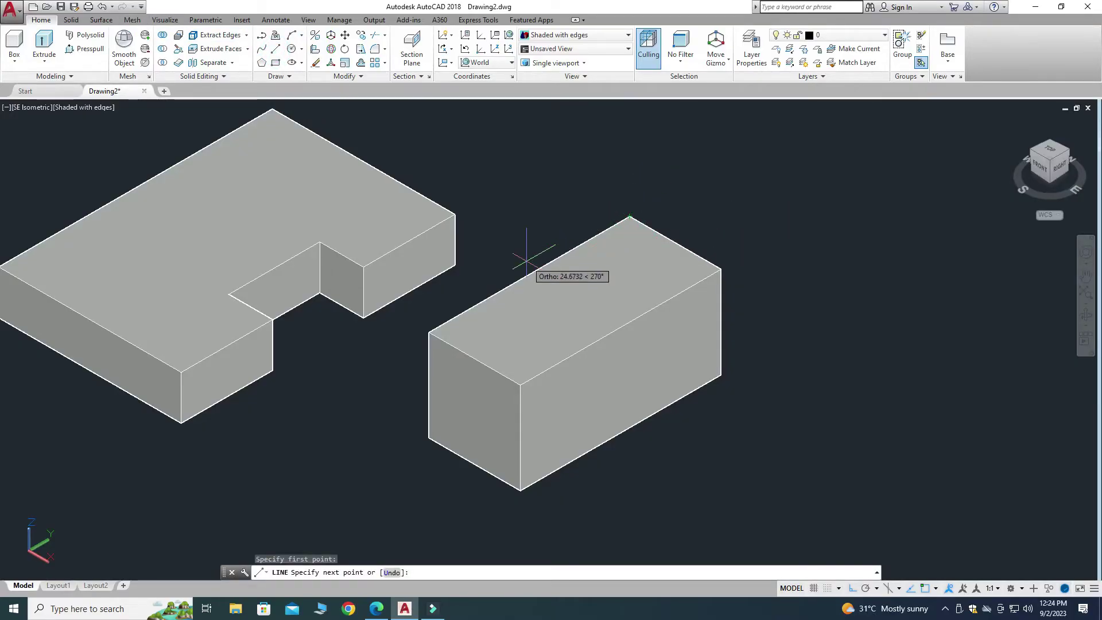
pyautogui.write('20')
pyautogui.press('Return')
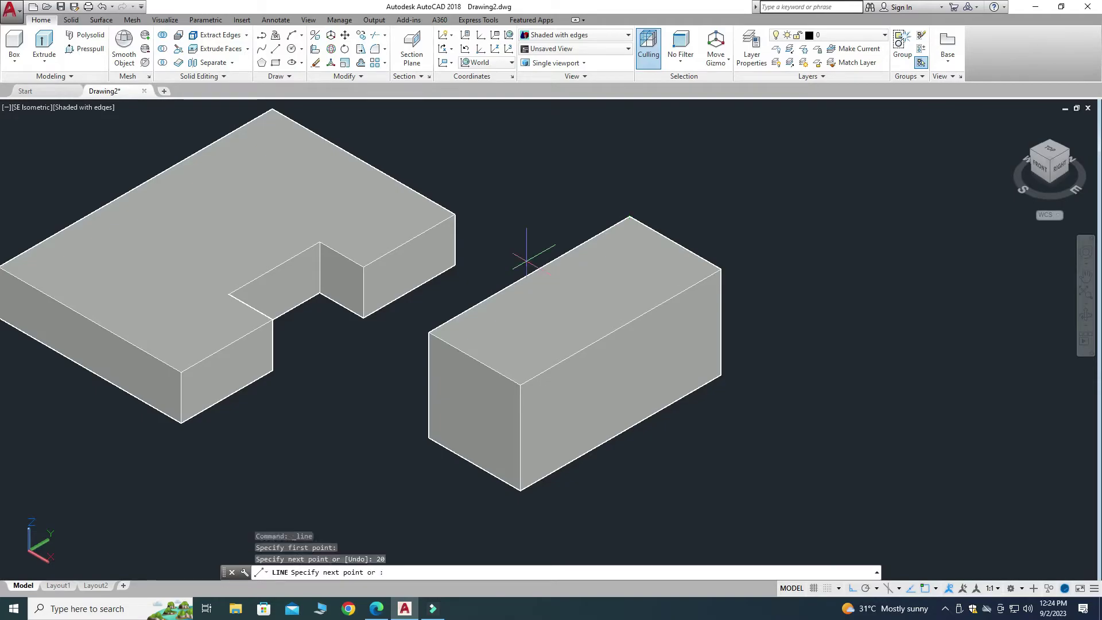
pyautogui.click(648, 311)
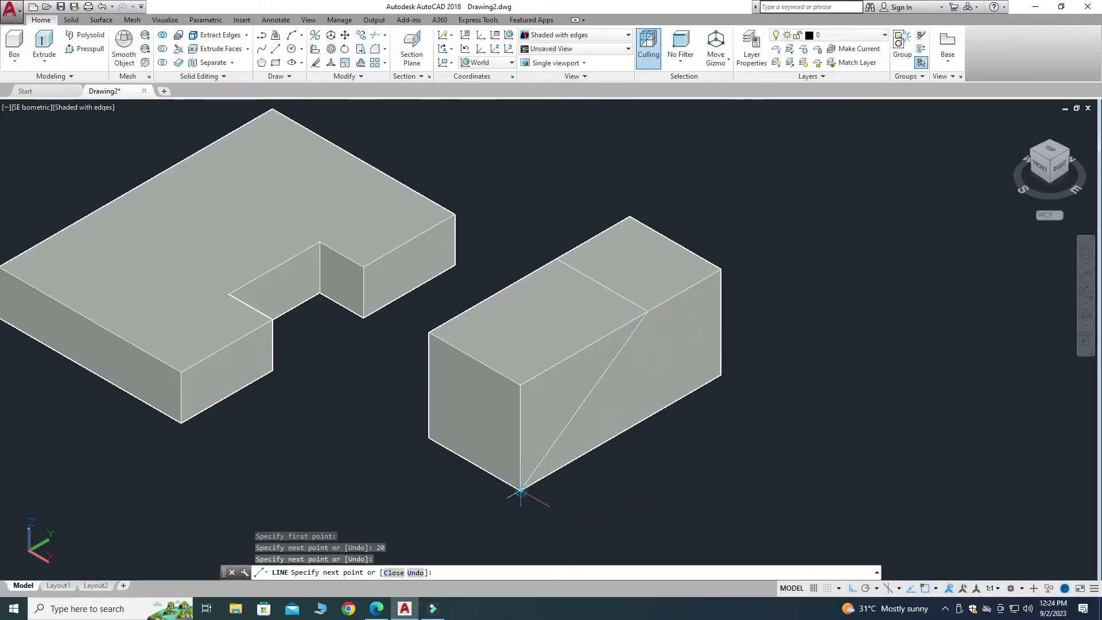
pyautogui.click(521, 492)
pyautogui.press('Escape')
pyautogui.scroll(-4, 686, 316)
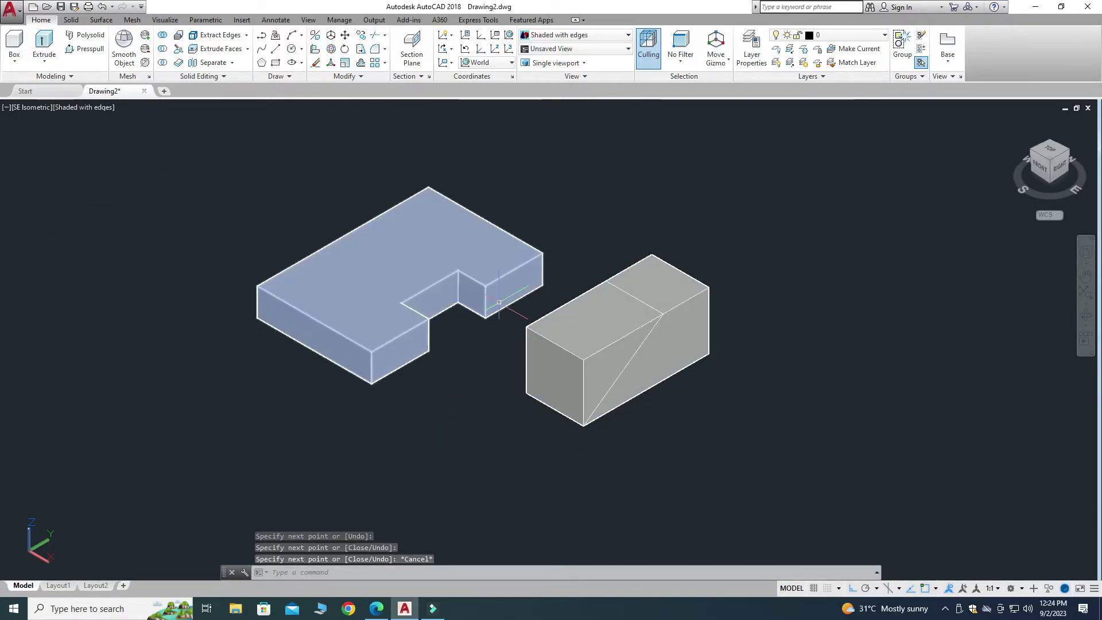
pyautogui.scroll(2, 541, 299)
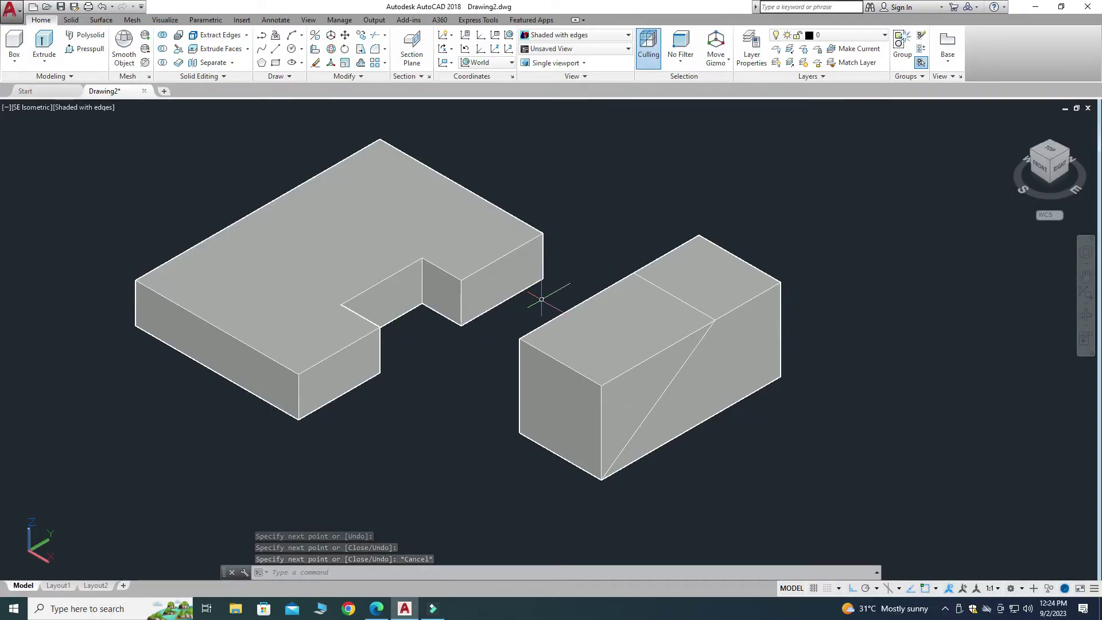
# Step: Press-pull the triangular side face through the box to cut away its corner
pyautogui.click(86, 50)
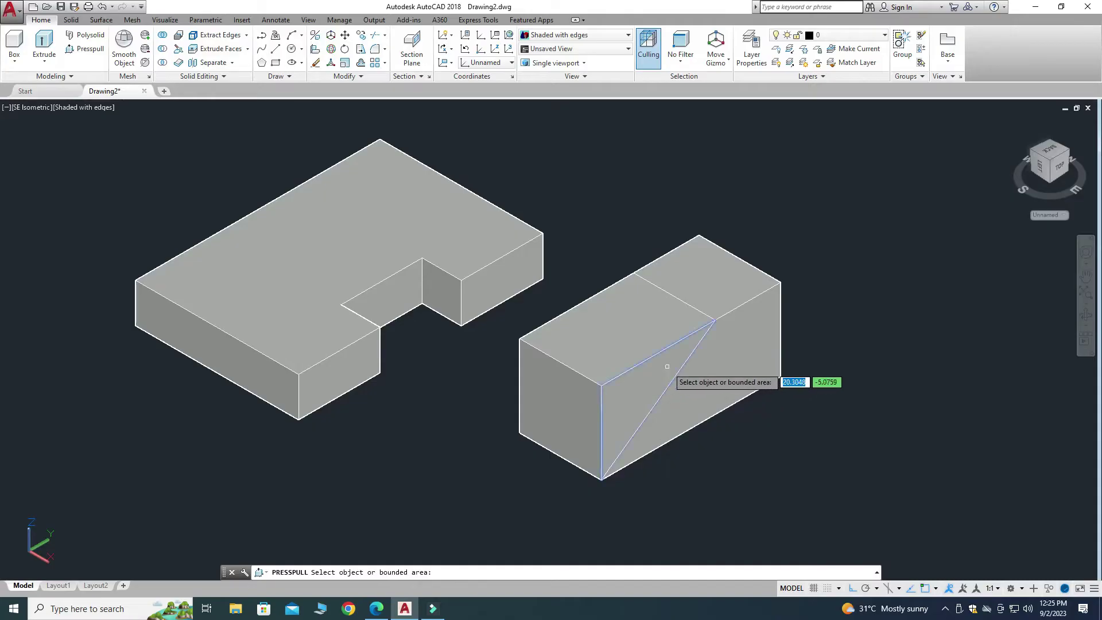
pyautogui.click(644, 394)
pyautogui.click(532, 335)
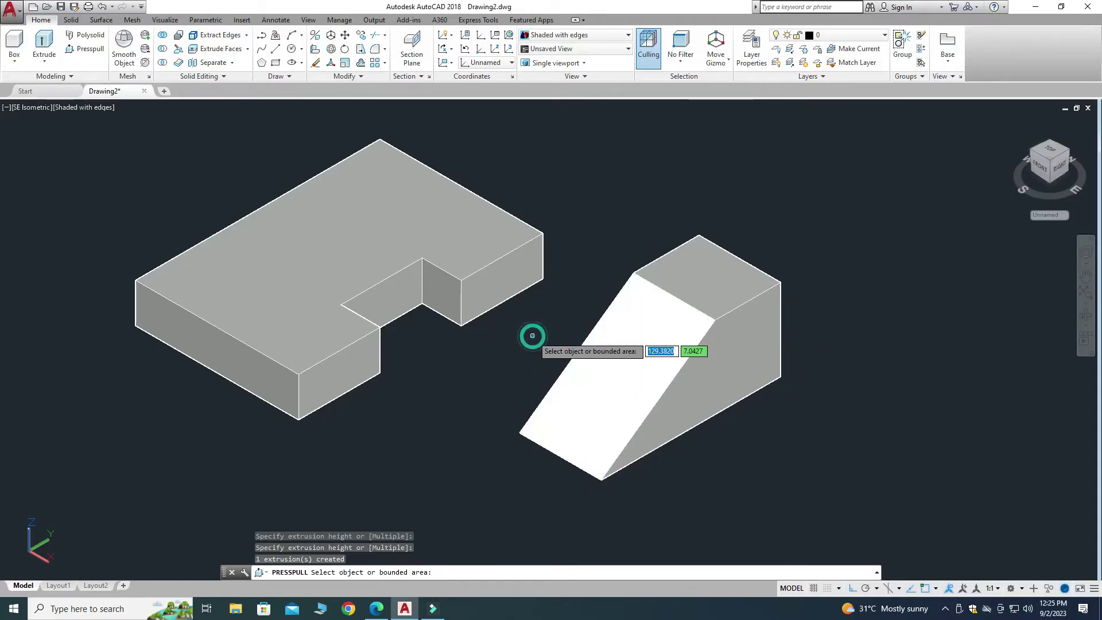
pyautogui.press('Return')
pyautogui.scroll(-2, 701, 258)
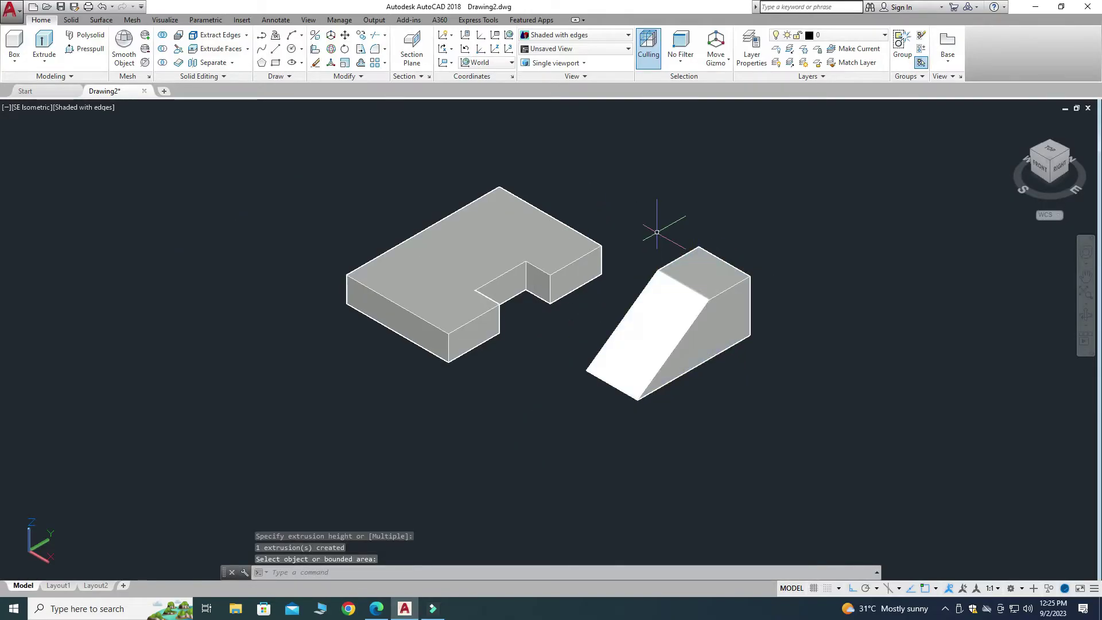
pyautogui.scroll(2, 657, 232)
pyautogui.press('Escape')
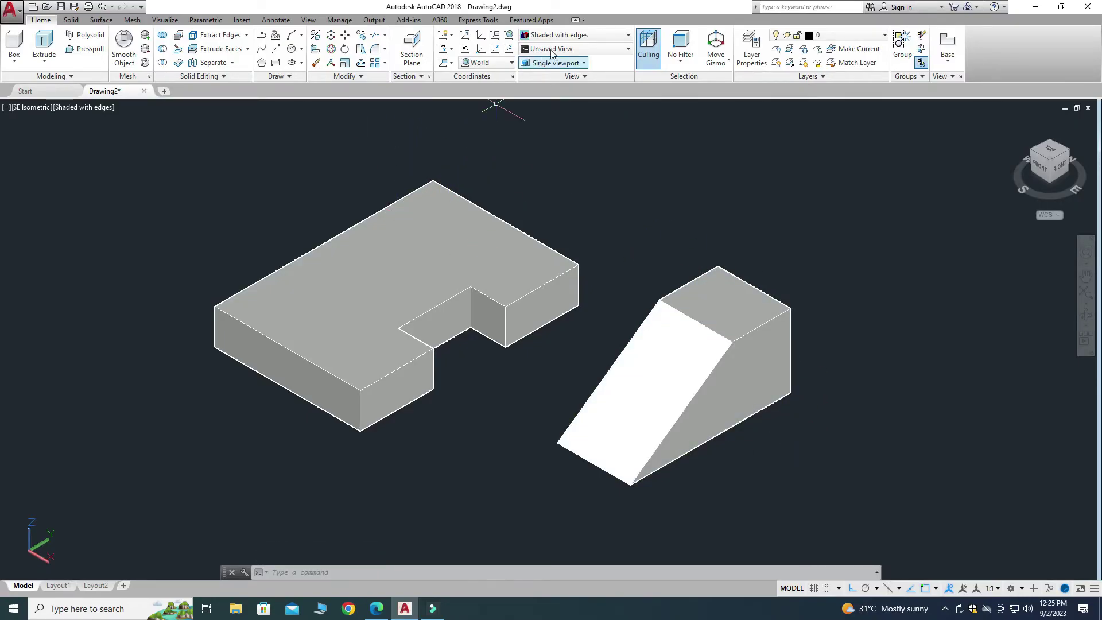
# Step: Switch the visual style to 2D Wireframe
pyautogui.click(587, 51)
pyautogui.click(590, 37)
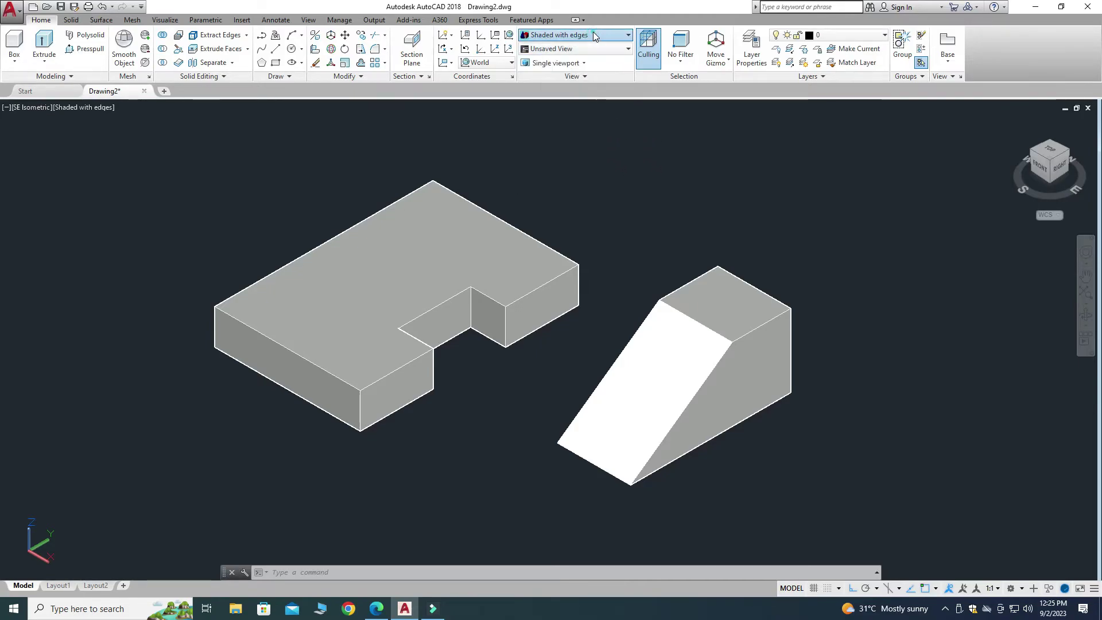
pyautogui.click(592, 37)
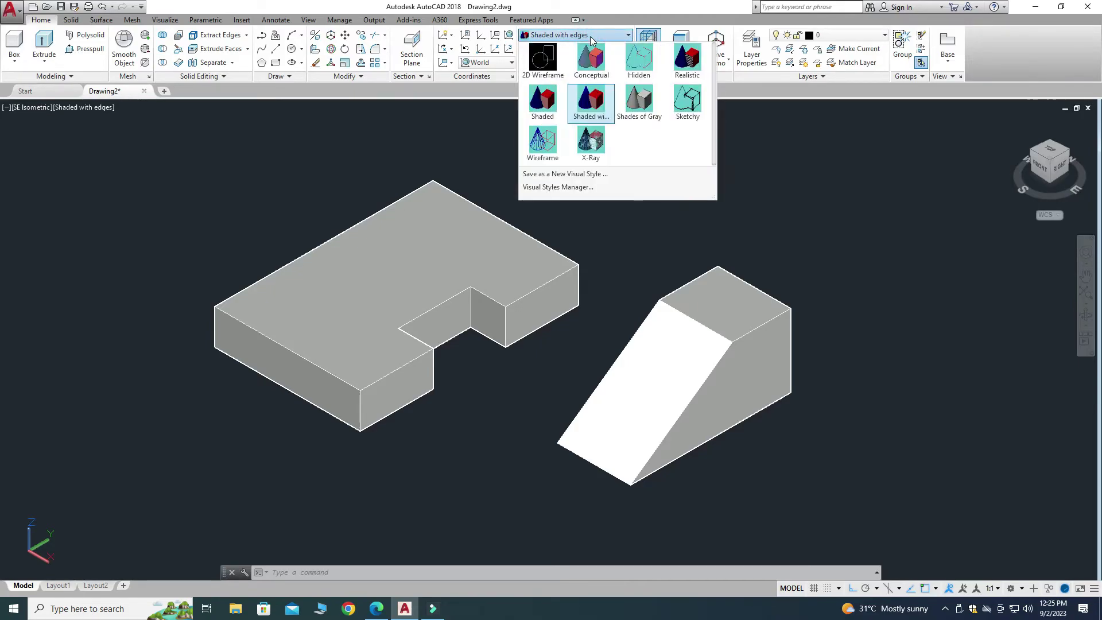
pyautogui.click(533, 61)
pyautogui.scroll(4, 706, 358)
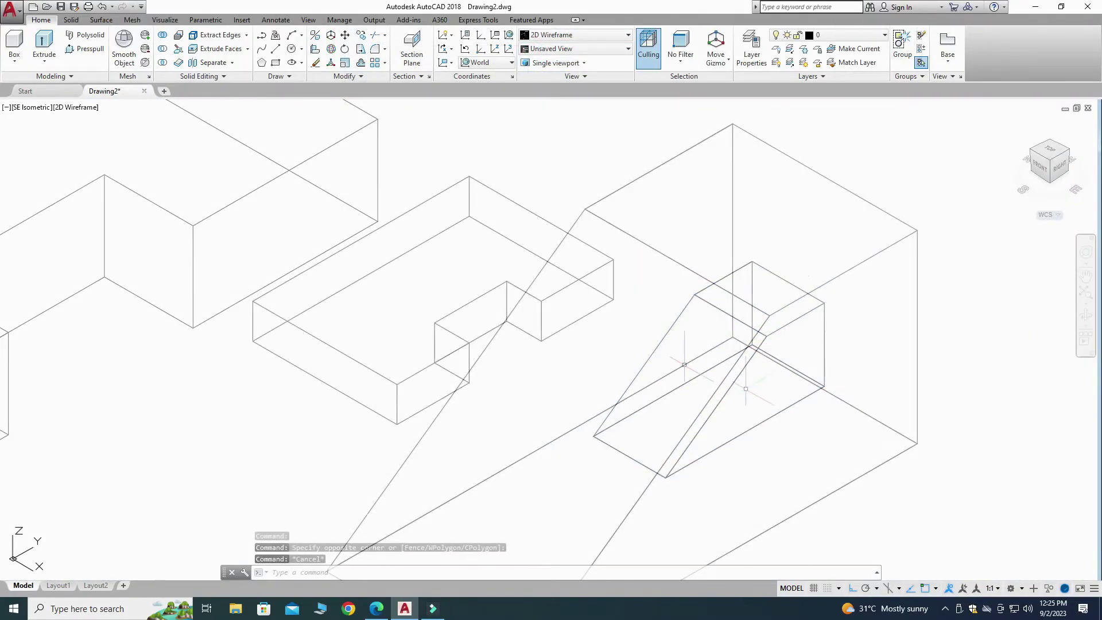
# Step: Move the sloped wedge so it sits on top of the base plate
pyautogui.press('Escape')
pyautogui.click(880, 456)
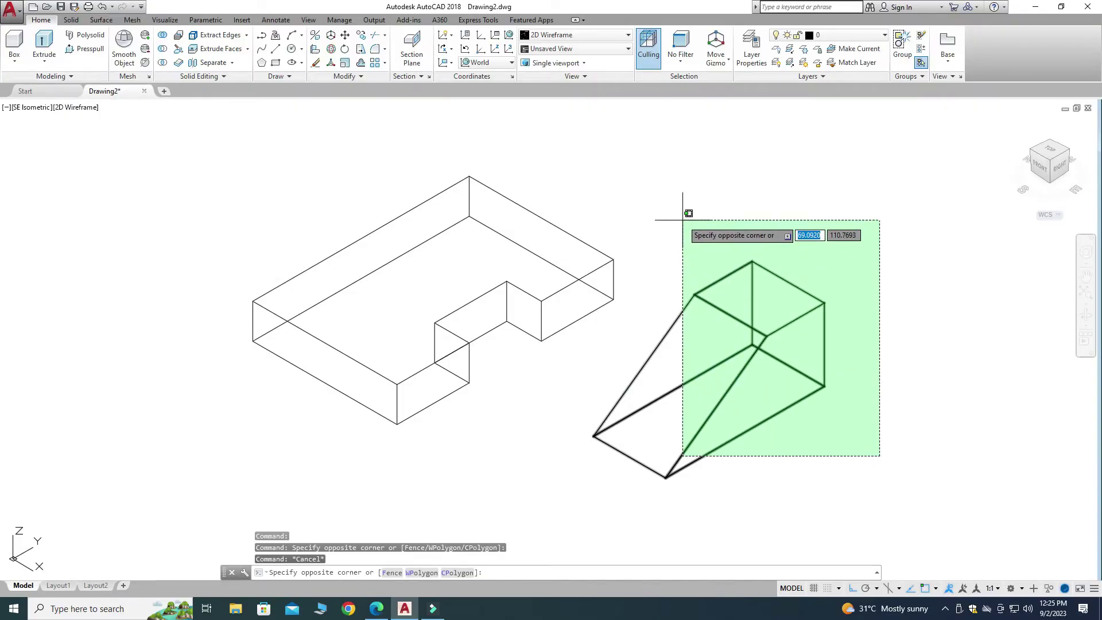
pyautogui.click(683, 219)
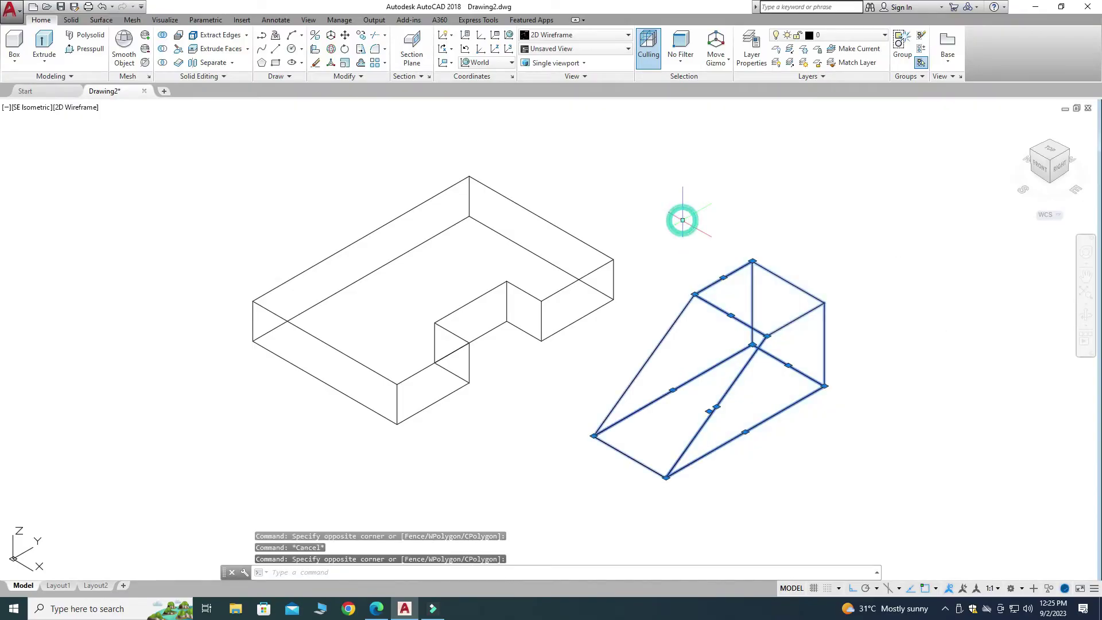
pyautogui.click(345, 37)
pyautogui.scroll(4, 718, 344)
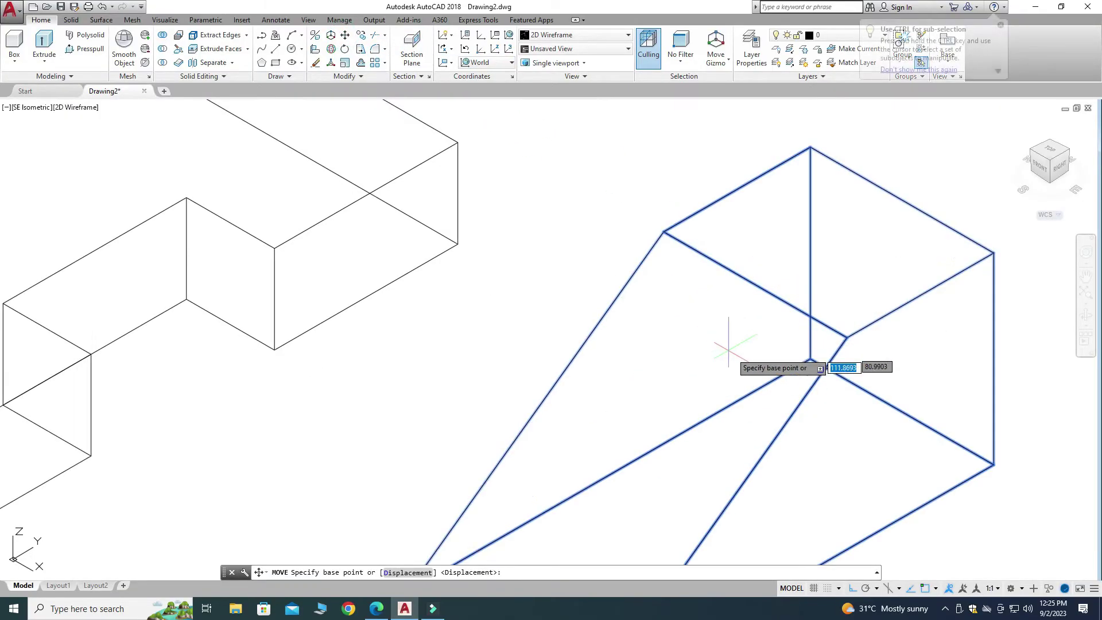
pyautogui.click(811, 359)
pyautogui.scroll(-4, 811, 359)
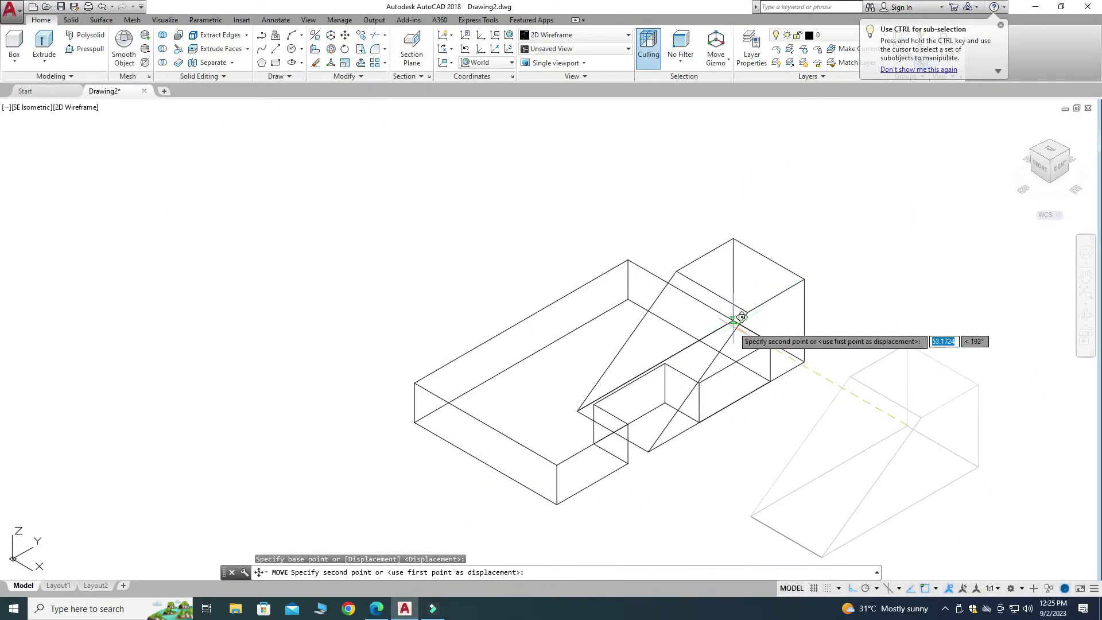
pyautogui.scroll(6, 740, 317)
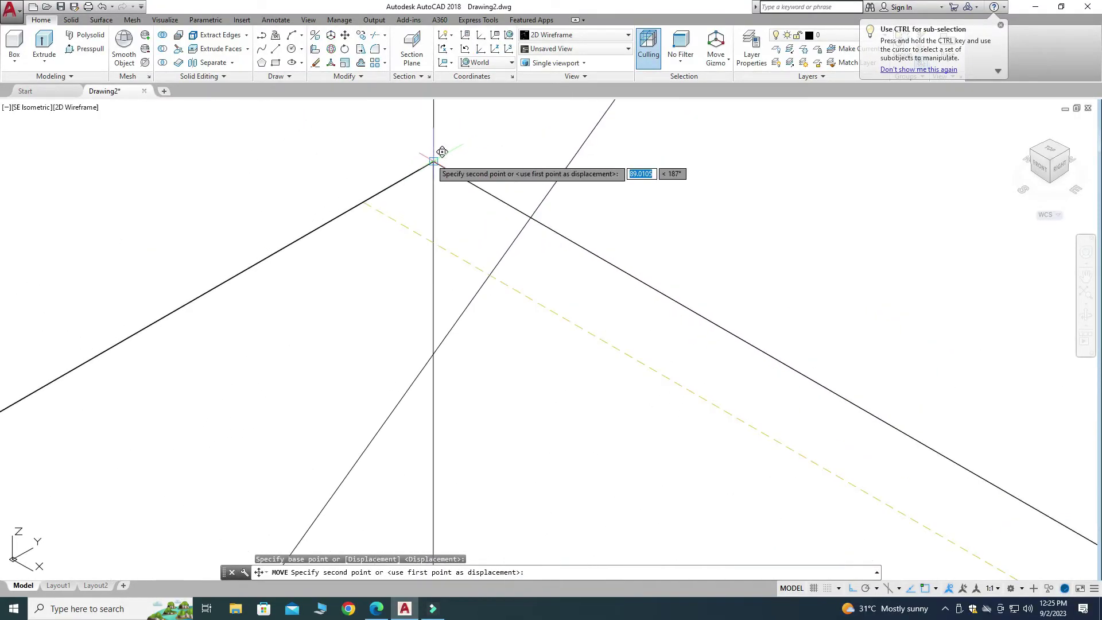
pyautogui.click(433, 161)
pyautogui.scroll(-5, 425, 169)
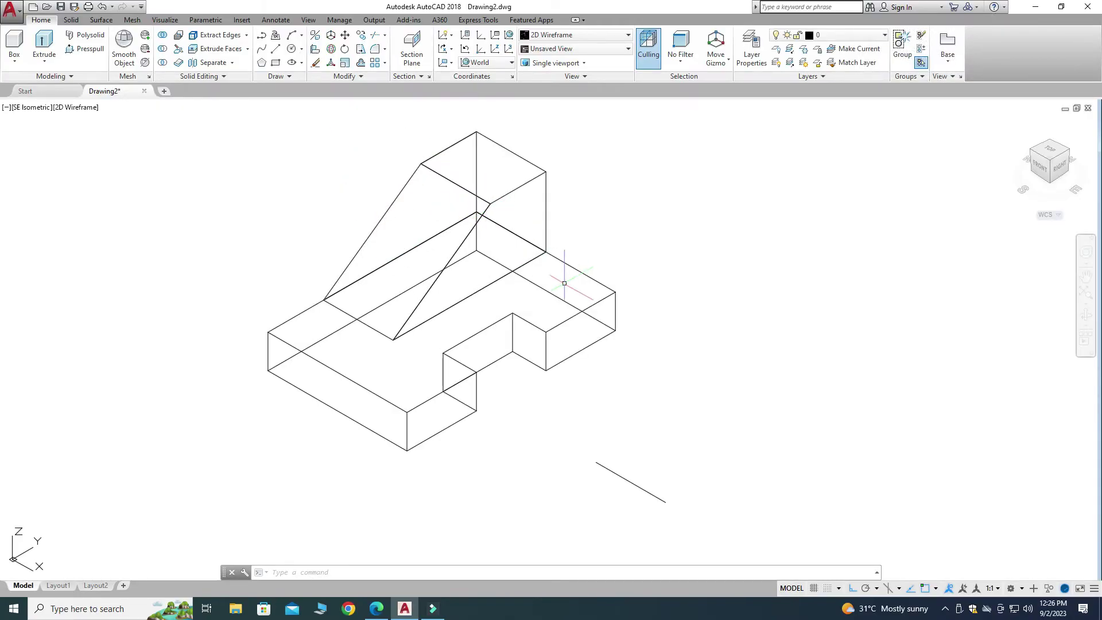
# Step: Window-select the stray line beside the model and delete it
pyautogui.click(689, 540)
pyautogui.click(597, 443)
pyautogui.press('Delete')
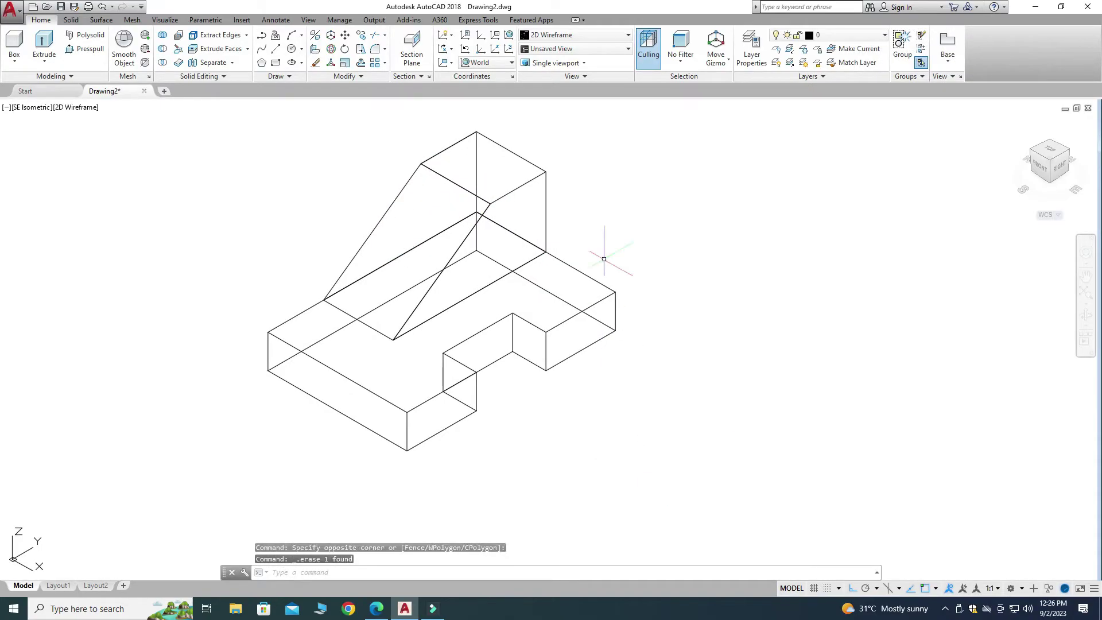
pyautogui.click(577, 35)
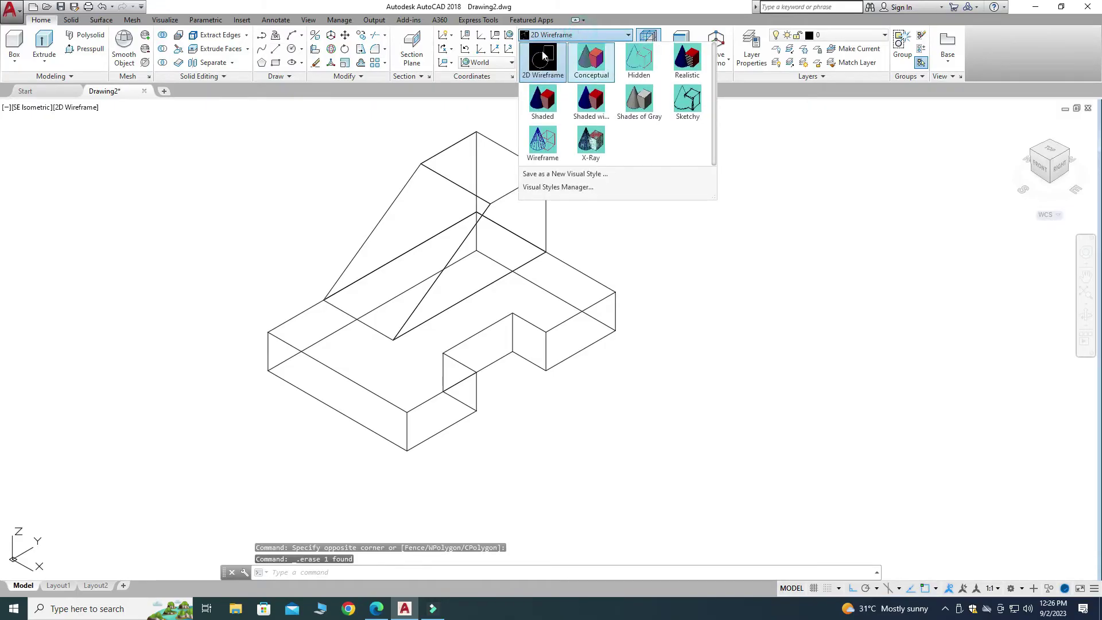
# Step: Display the model Shaded with edges, then try selection windows on the base and upright
pyautogui.click(592, 101)
pyautogui.click(664, 398)
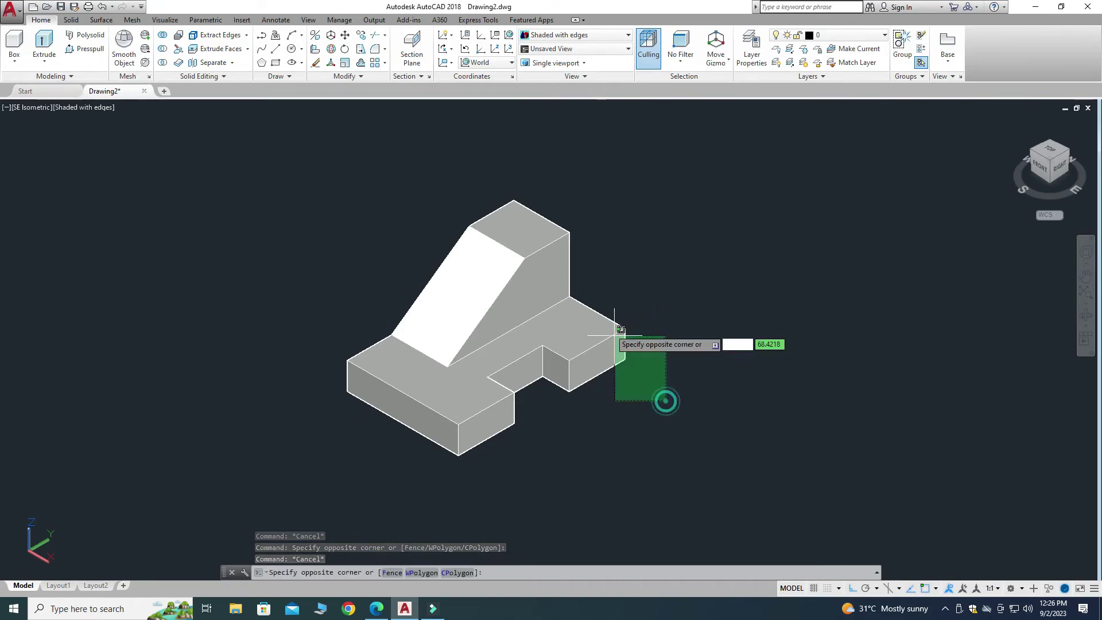
pyautogui.click(588, 290)
pyautogui.press('Escape')
pyautogui.click(643, 237)
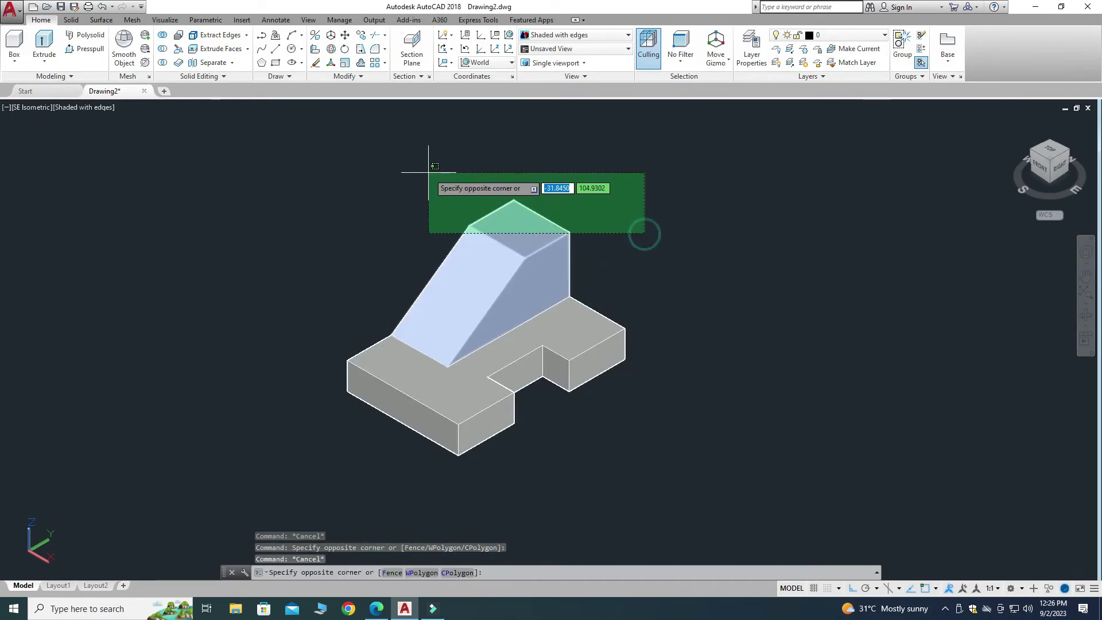
pyautogui.press('Escape')
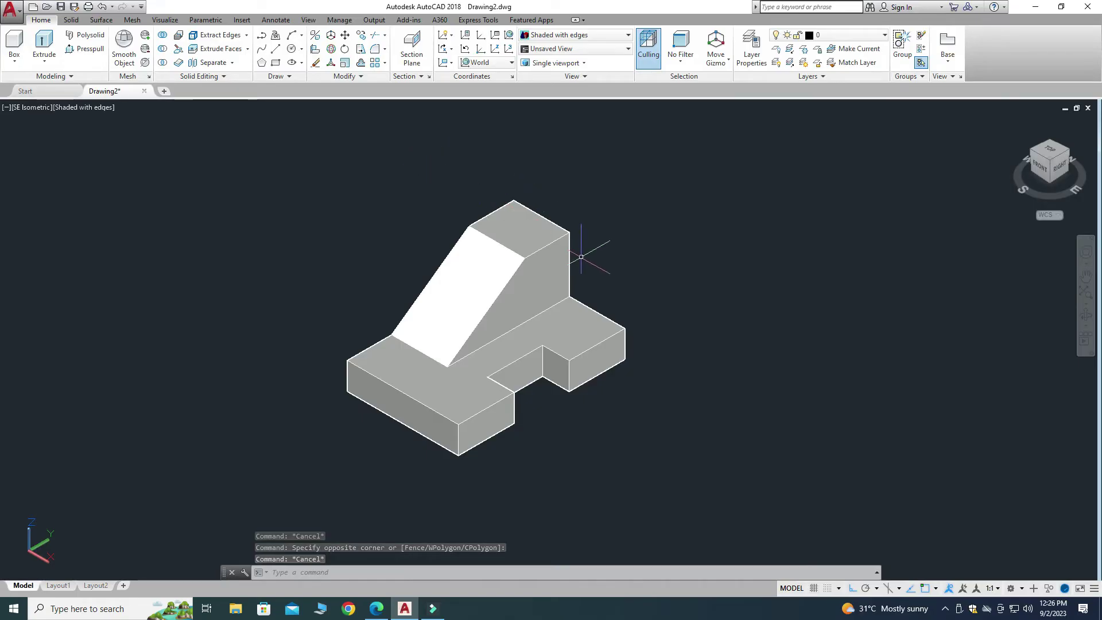
pyautogui.click(608, 256)
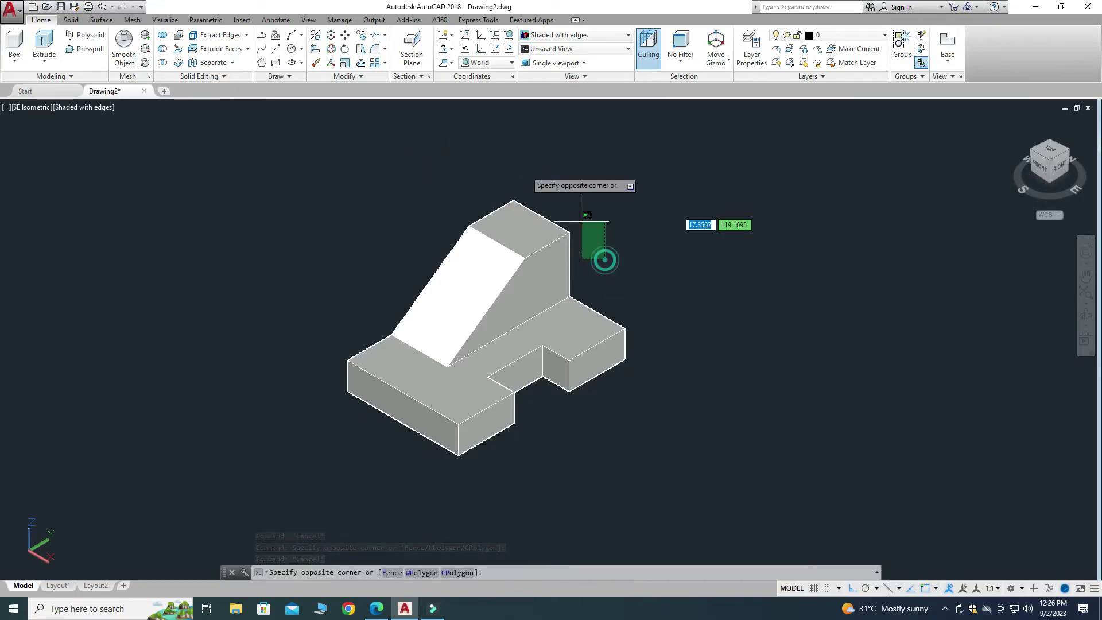
pyautogui.press('Escape')
pyautogui.click(674, 402)
pyautogui.press('Escape')
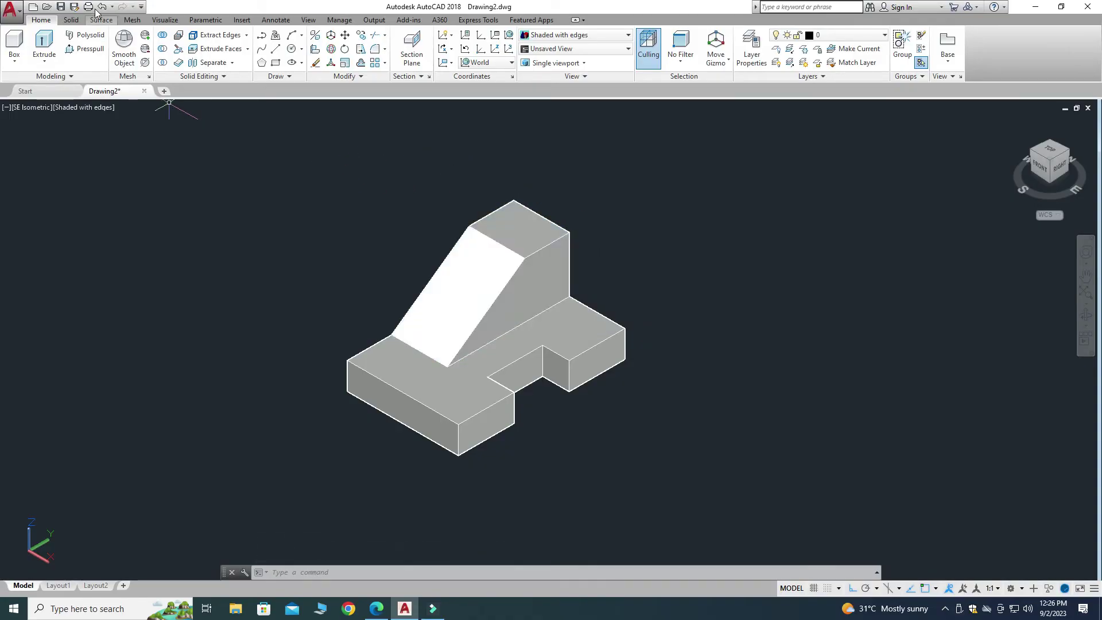
# Step: Union the upper box, the wedge and the base plate into one solid
pyautogui.click(160, 37)
pyautogui.scroll(-2, 234, 105)
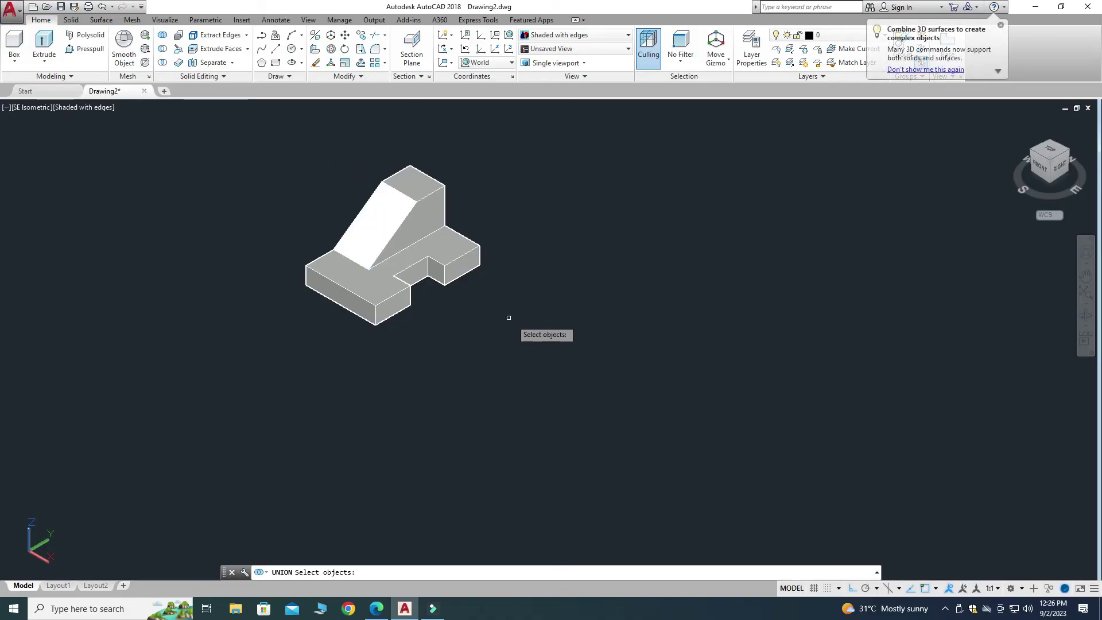
pyautogui.click(420, 210)
pyautogui.scroll(2, 351, 233)
pyautogui.click(393, 223)
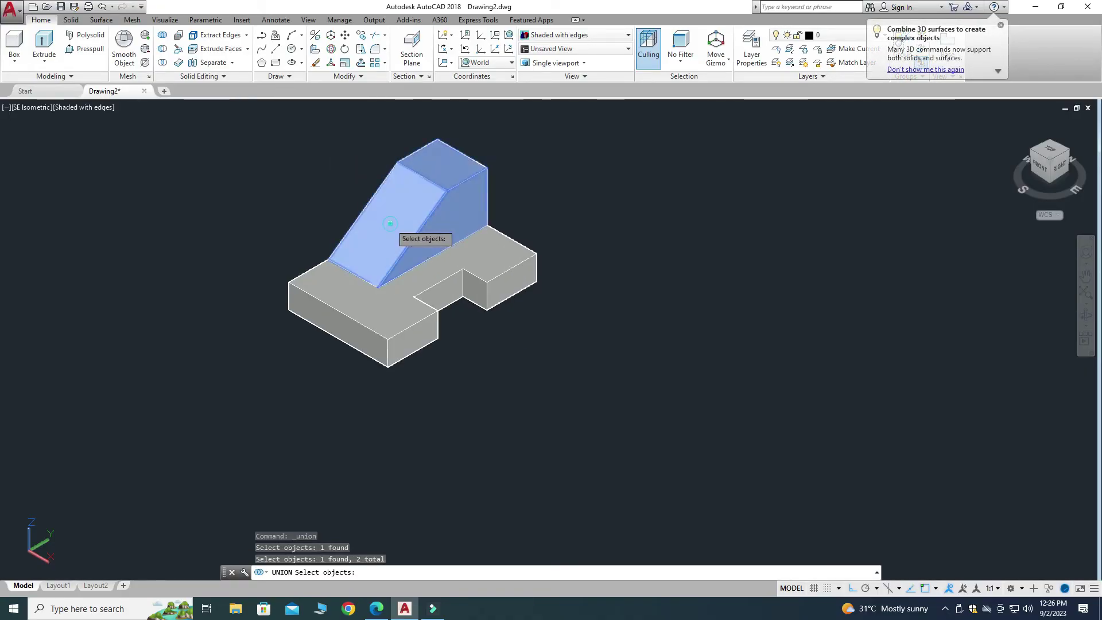
pyautogui.click(358, 306)
pyautogui.press('Return')
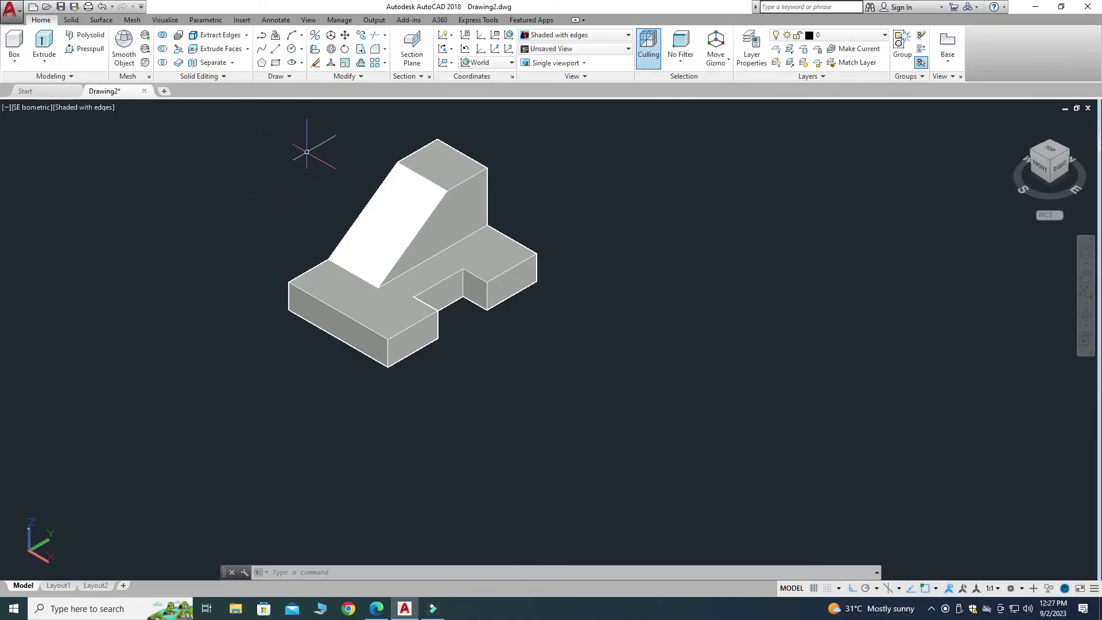
pyautogui.click(325, 139)
pyautogui.press('Escape')
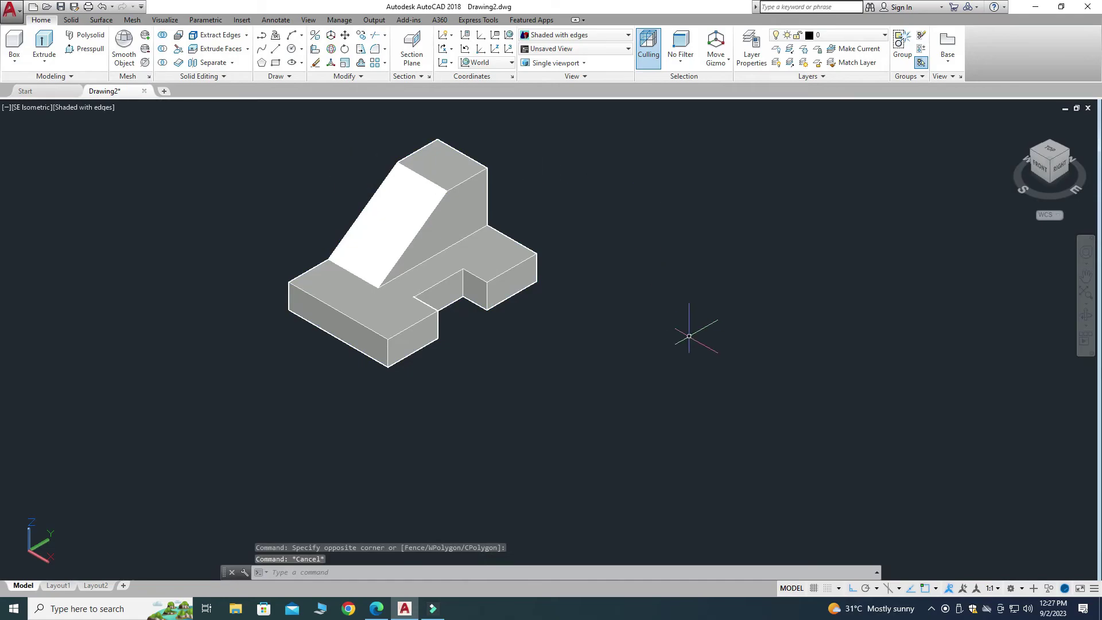
# Step: Select the unioned solid, then cancel the accidental gizmo move
pyautogui.click(643, 373)
pyautogui.click(308, 115)
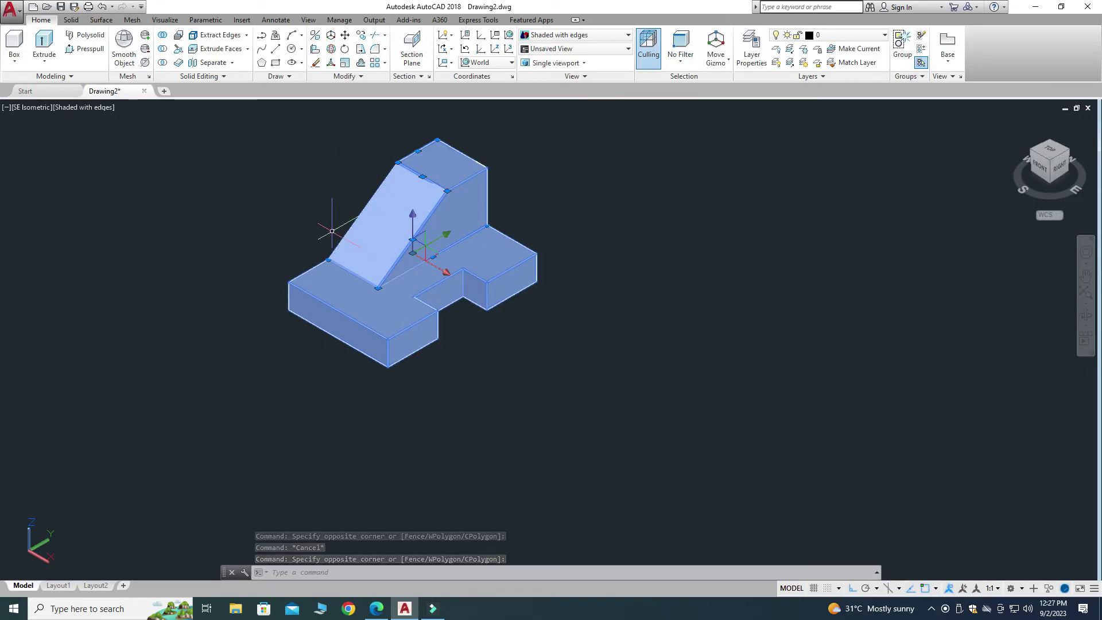
pyautogui.click(439, 267)
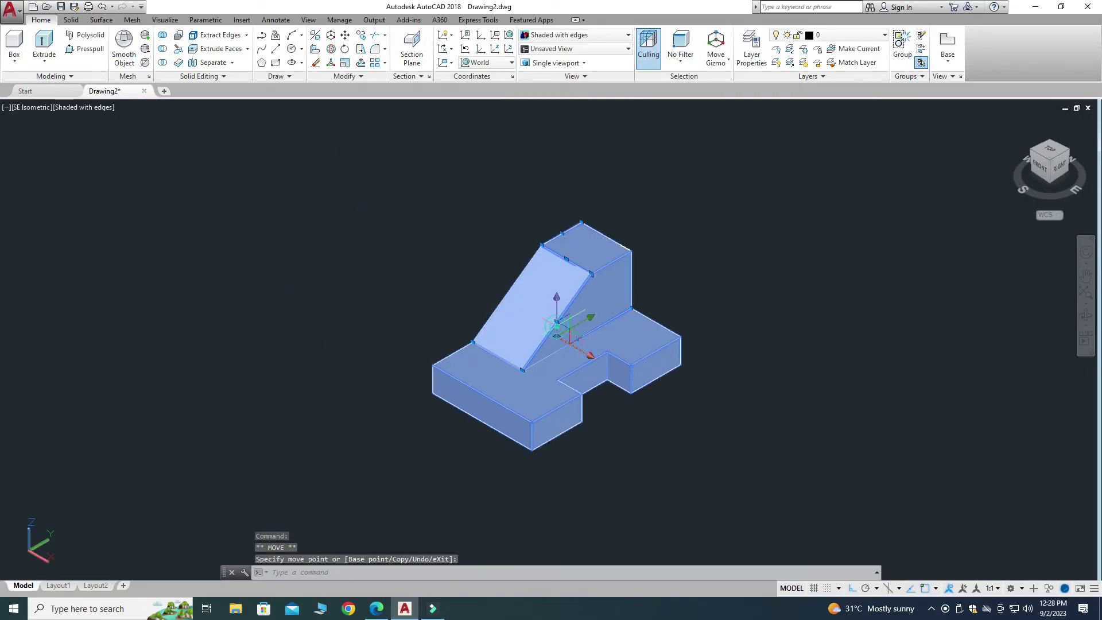
pyautogui.press('Escape')
pyautogui.click(533, 408)
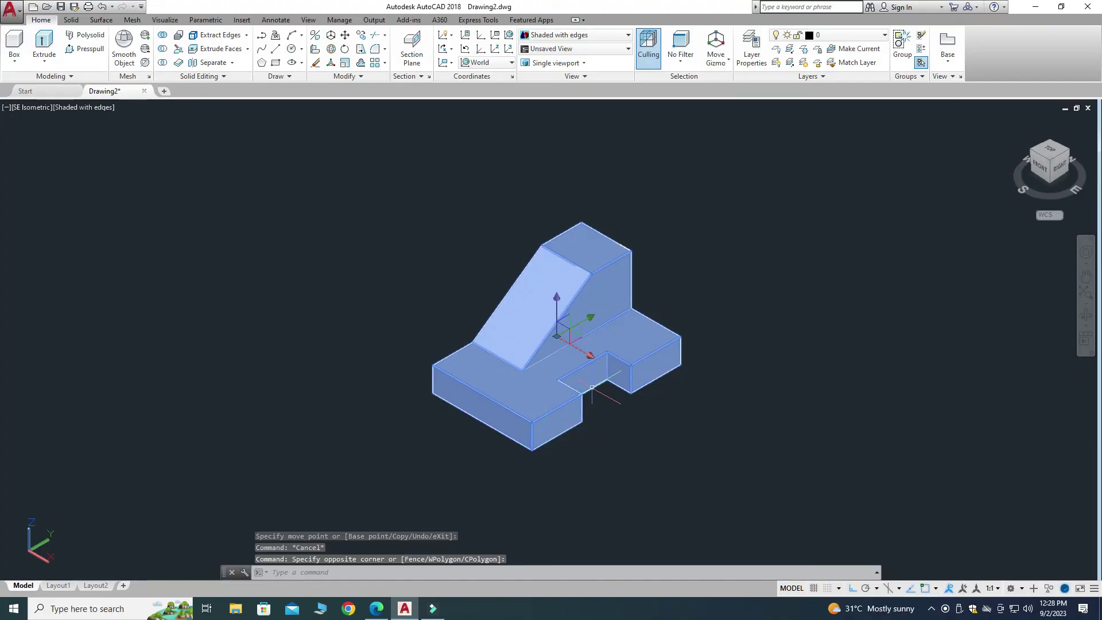
pyautogui.press('Escape')
# Step: Window-select and delete the leftover zigzag polyline, then zoom back to the solid
pyautogui.click(666, 442)
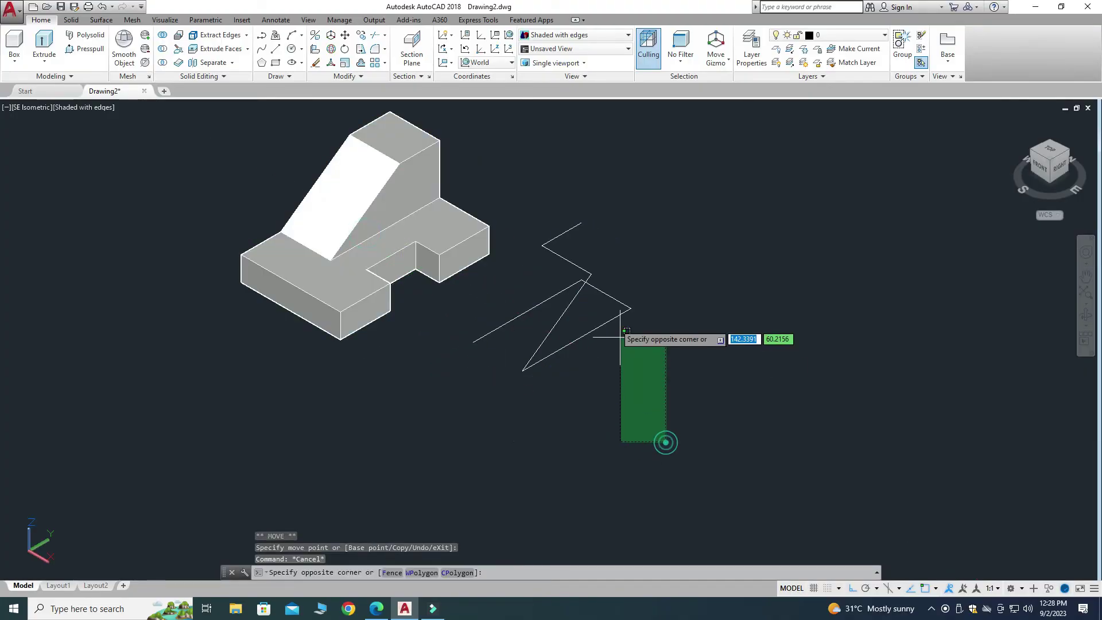
pyautogui.click(541, 178)
pyautogui.press('Delete')
pyautogui.scroll(-3, 571, 364)
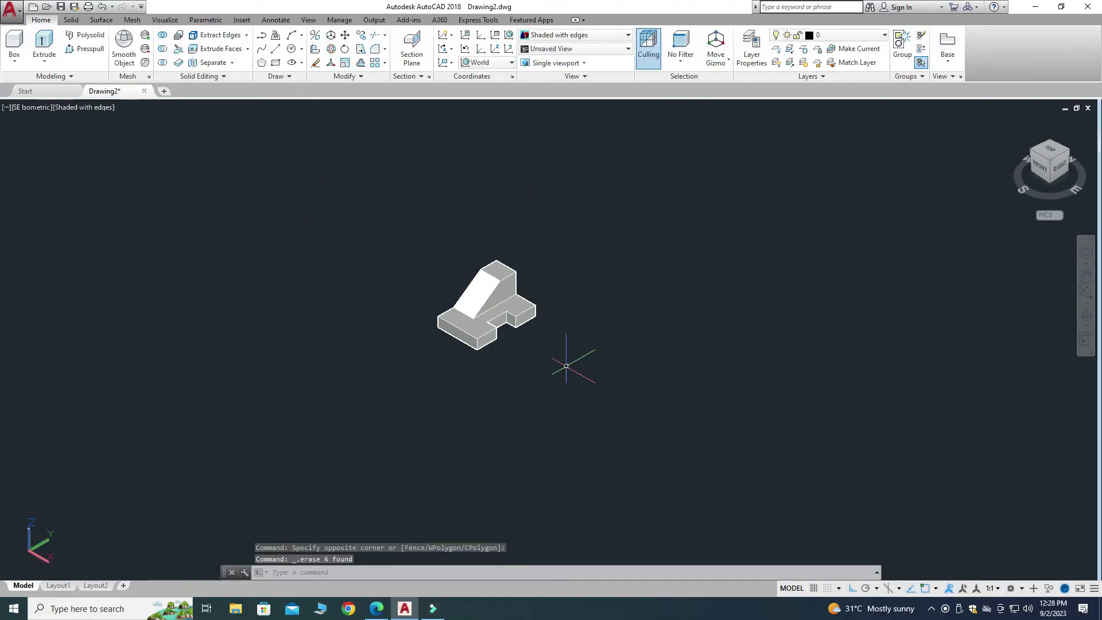
pyautogui.scroll(3, 804, 349)
pyautogui.scroll(1, 778, 379)
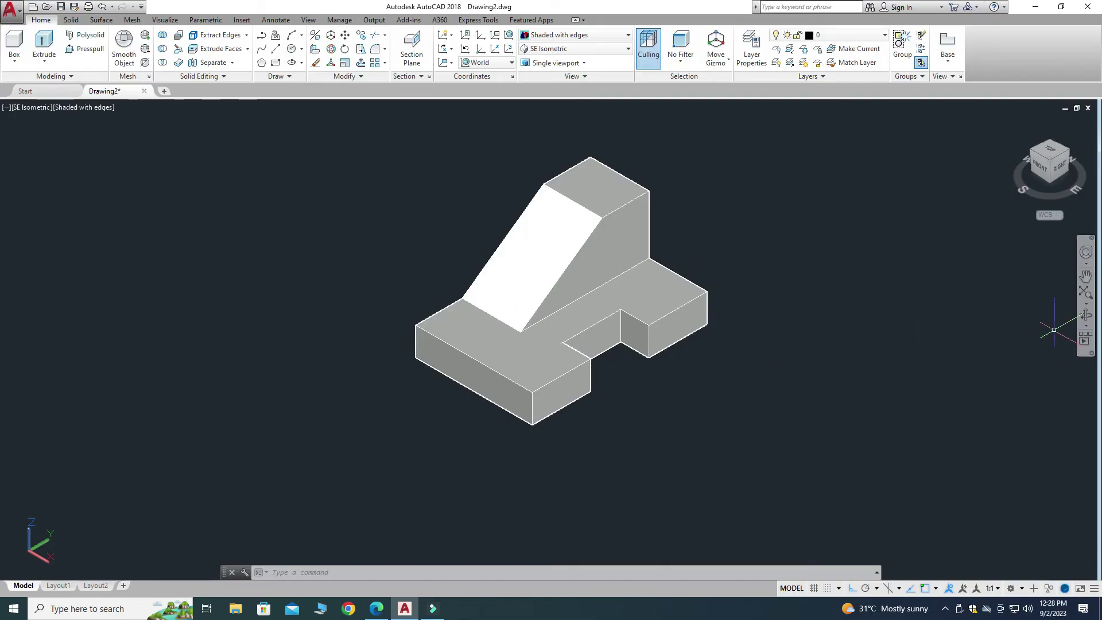
# Step: Orbit the view to a raised isometric angle around the finished solid
pyautogui.click(1084, 330)
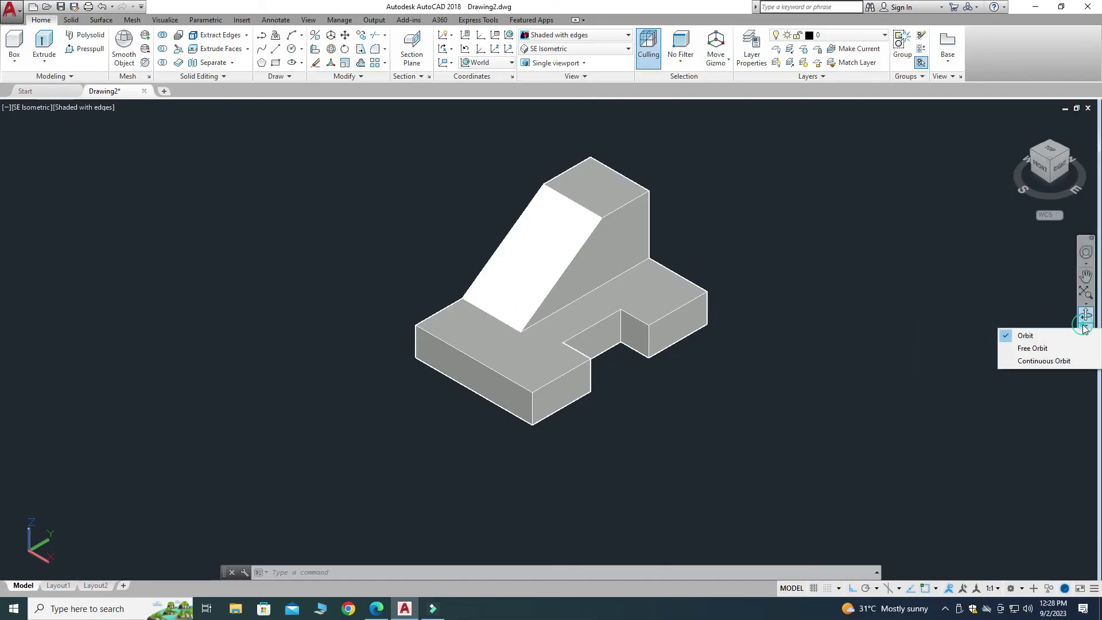
pyautogui.click(945, 334)
pyautogui.moveTo(850, 321); pyautogui.dragTo(341, 358)
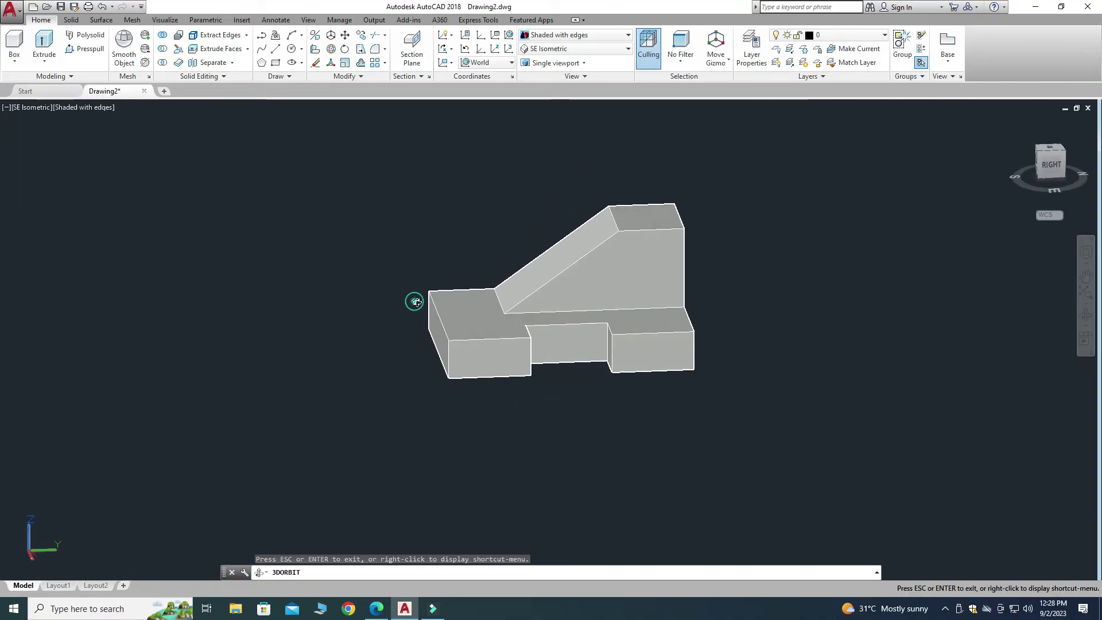
pyautogui.moveTo(415, 302); pyautogui.dragTo(570, 271)
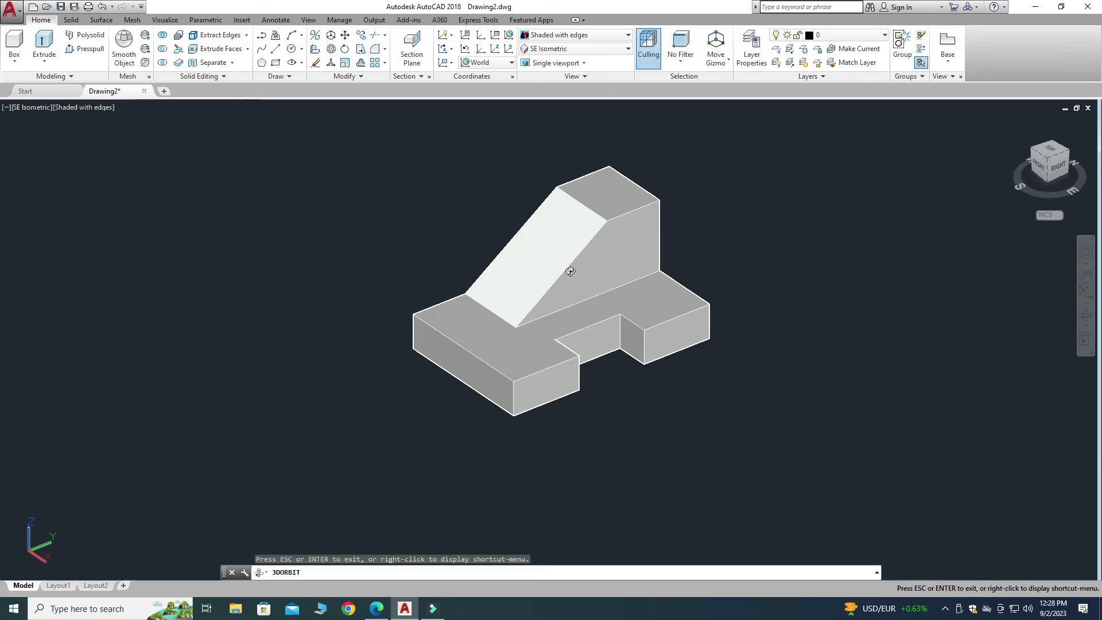